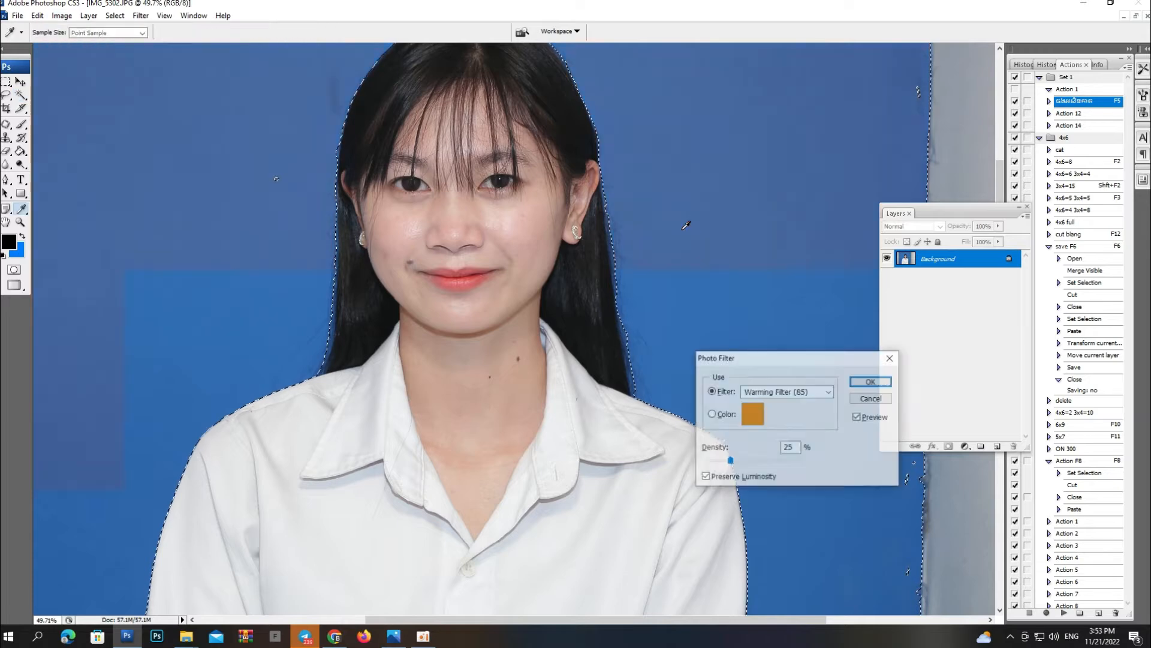
Step: Apply the Cooling Filter (82) photo filter to the selected backdrop and deselect it
click(782, 391)
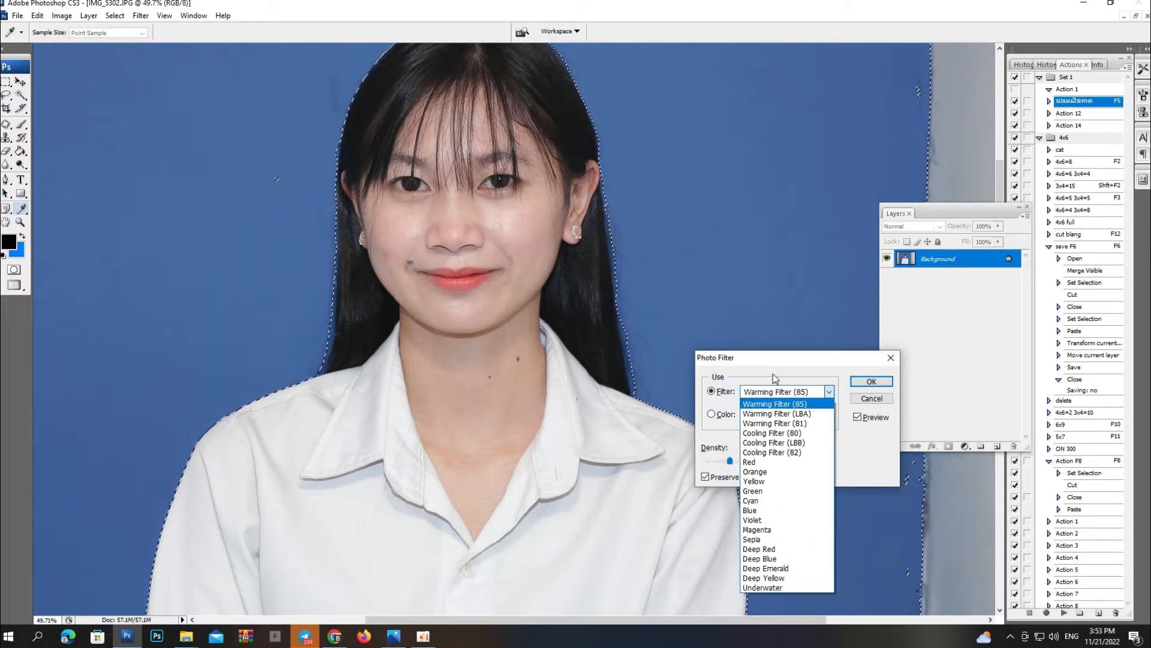
click(779, 452)
key(Return)
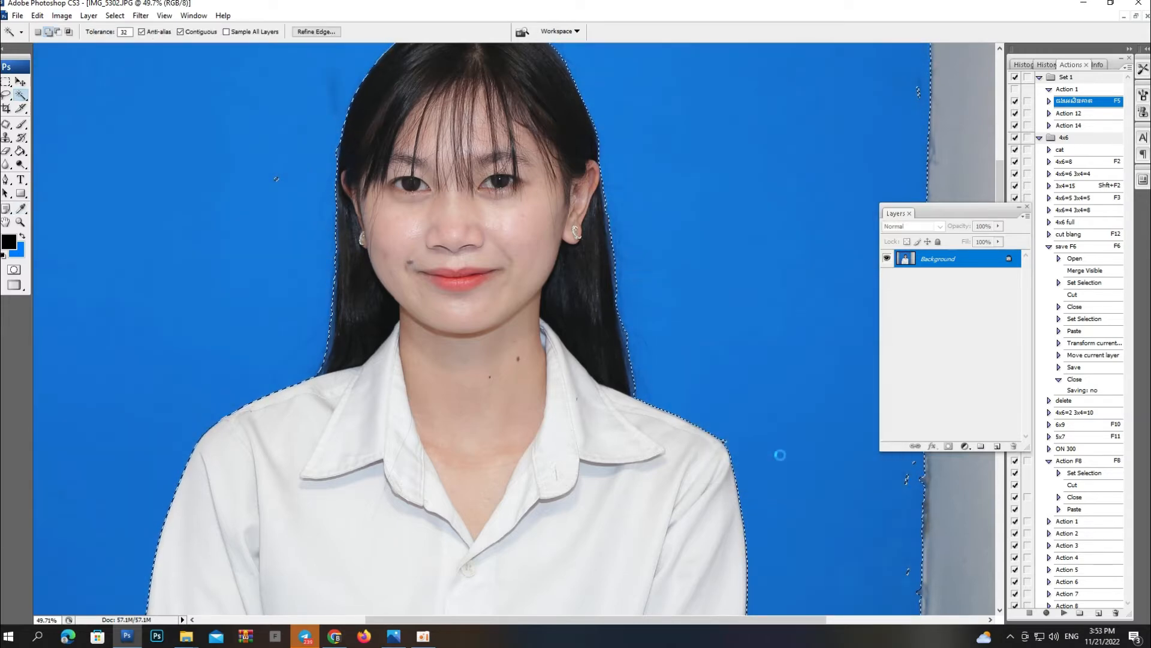
key(ctrl+d)
key(ctrl+minus)
key(ctrl+minus)
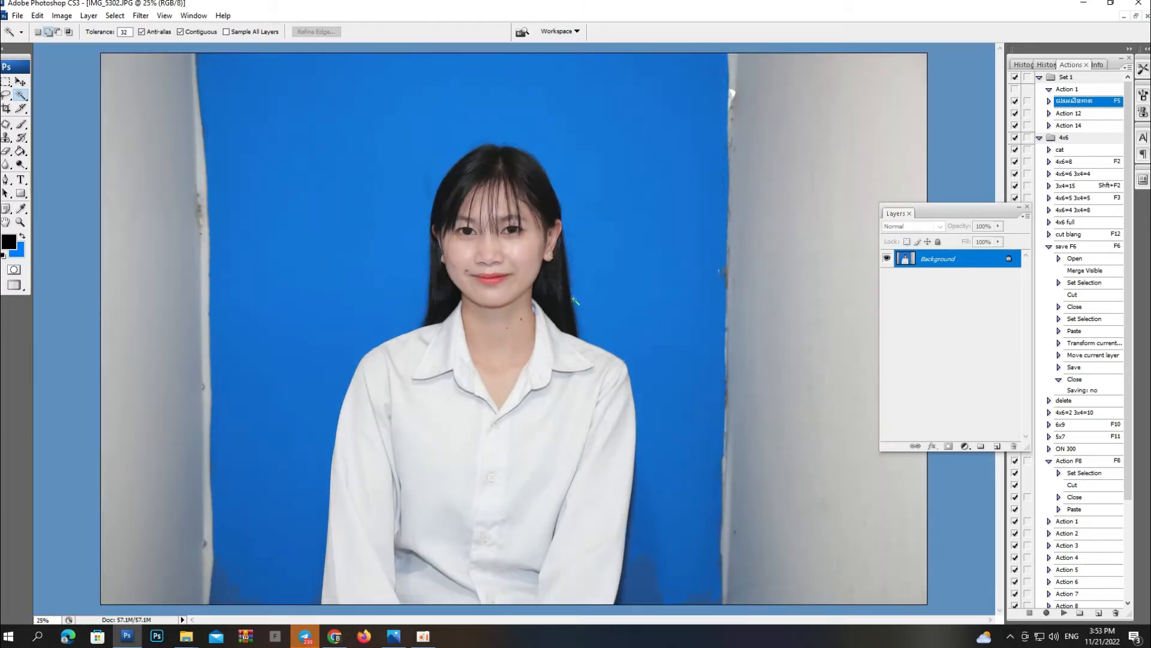
Step: Set up the Clone Stamp with a soft 191 px brush for cleaning the backdrop
drag(515, 473, 515, 473)
key(s)
right_click(463, 256)
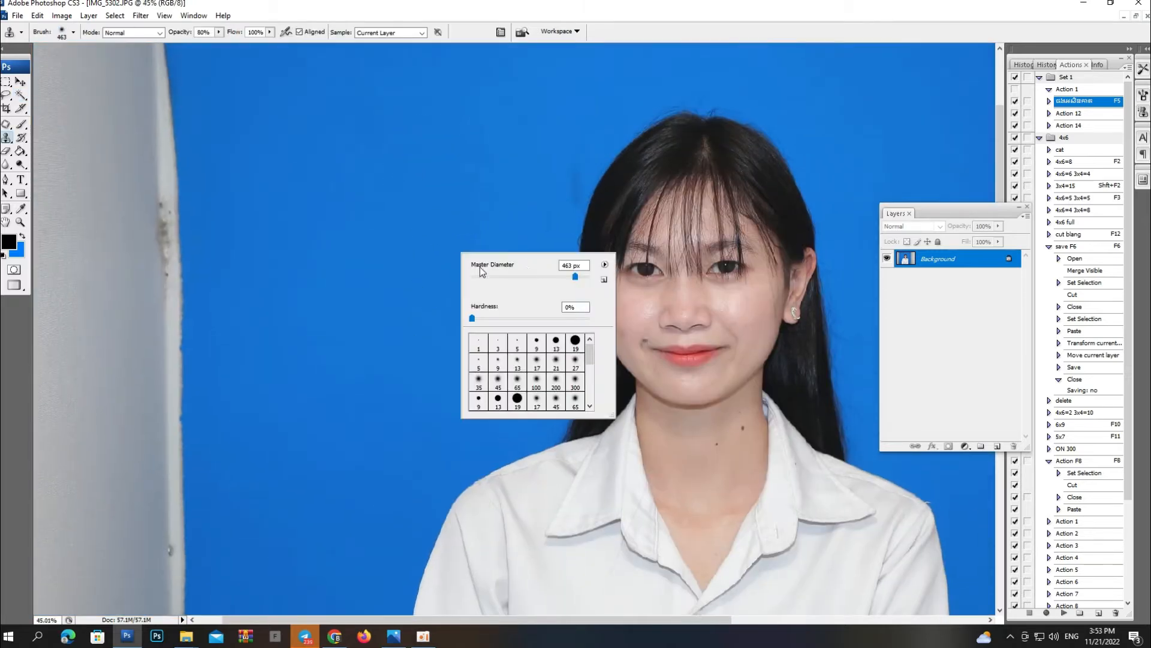
key(Return)
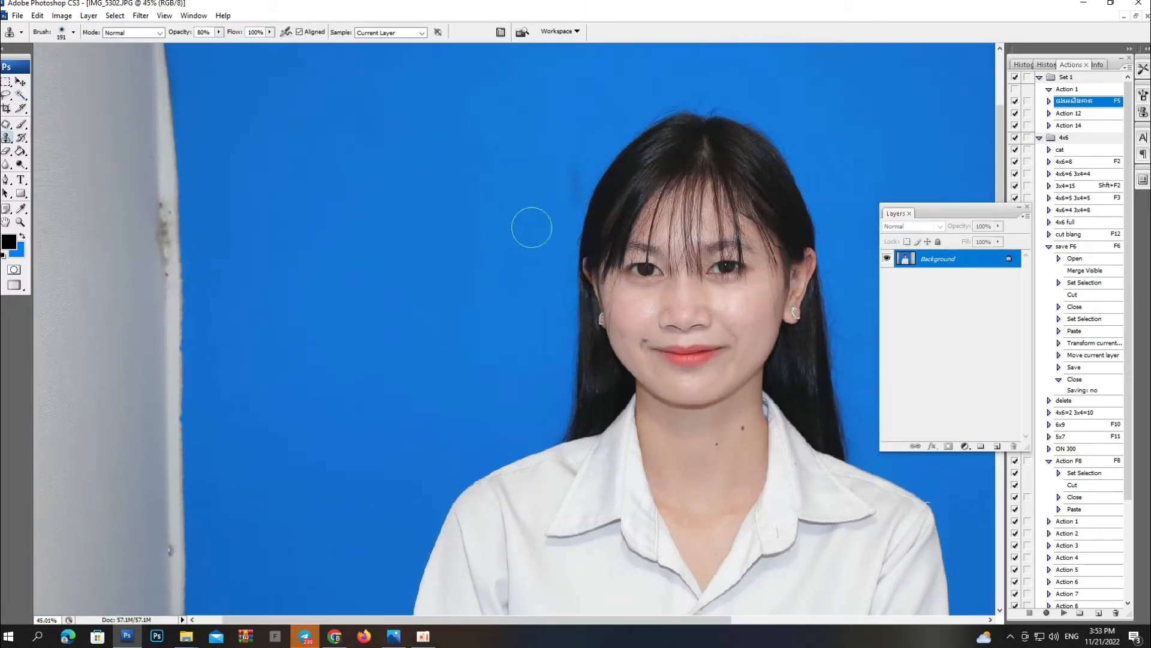
scroll(520, 241, down, 3)
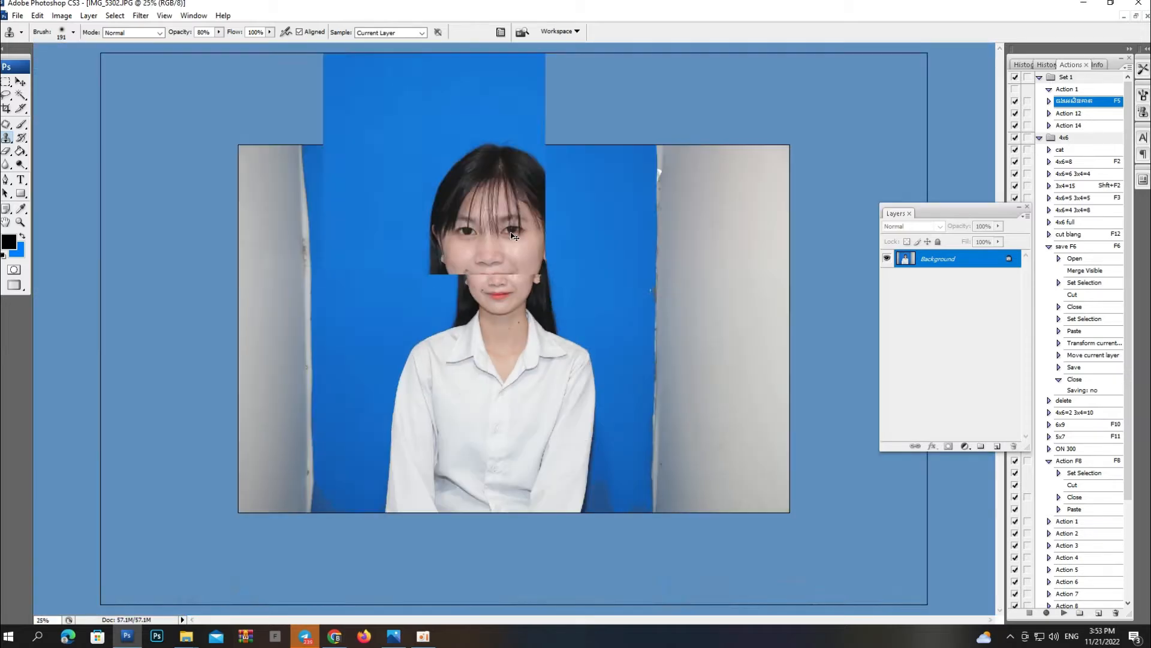
Step: Trace a Pen path from the ear down the hair on the image's right side and along the shirt's shoulder
scroll(498, 300, up, 3)
key(p)
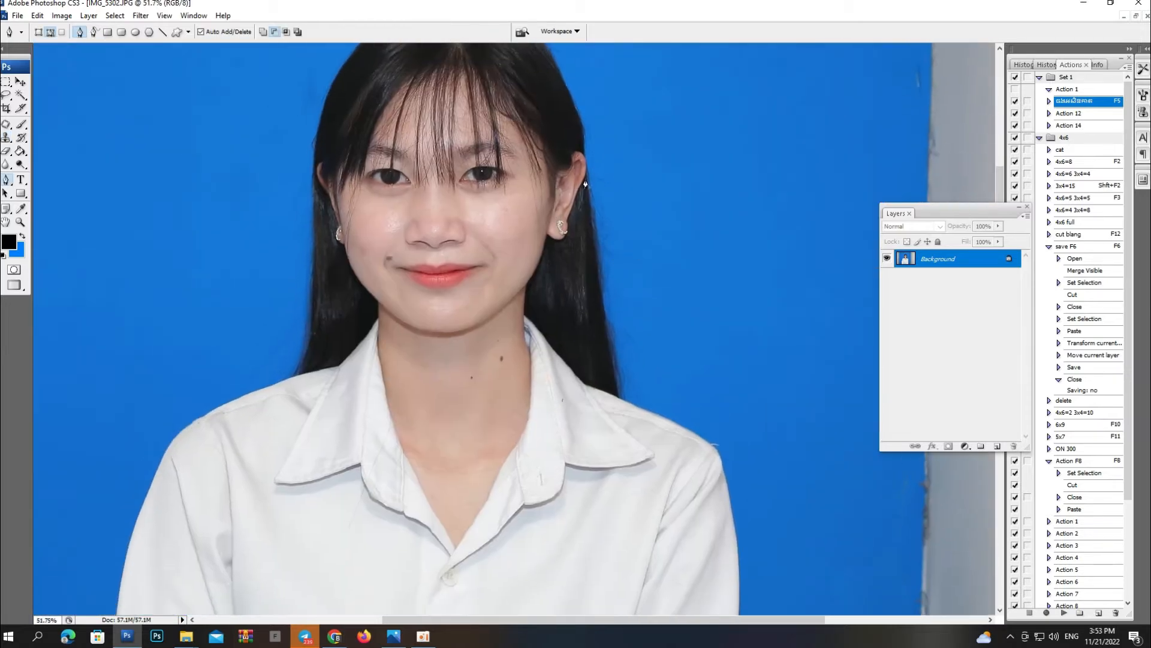
drag(476, 365, 629, 349)
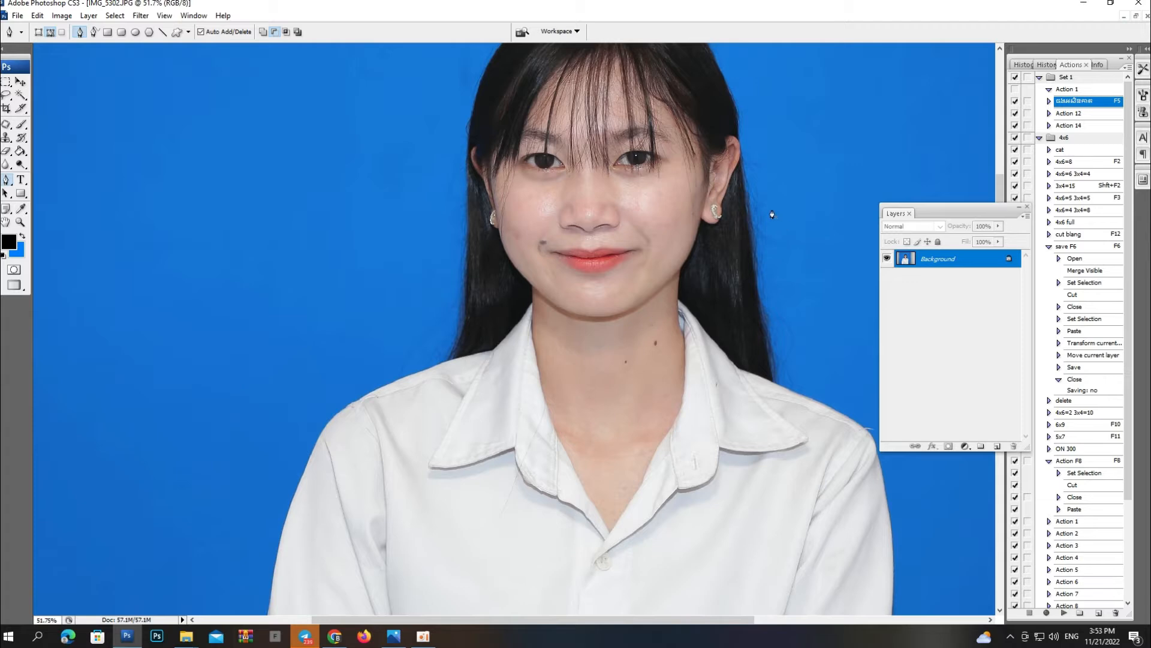
scroll(642, 347, up, 3)
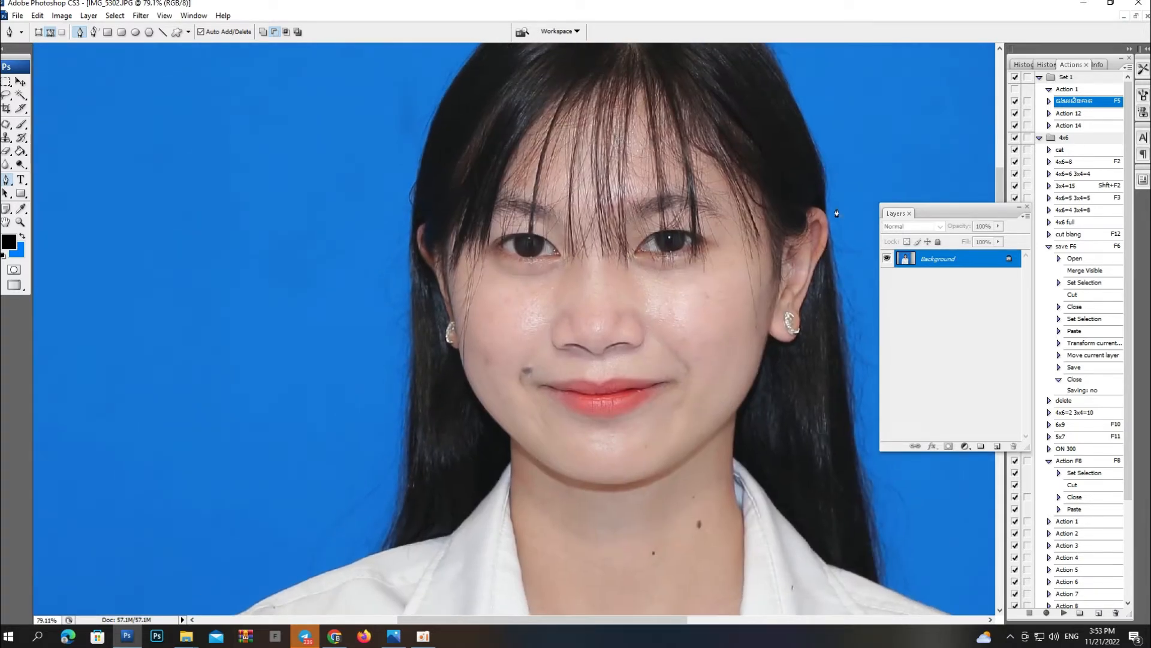
scroll(830, 270, down, 3)
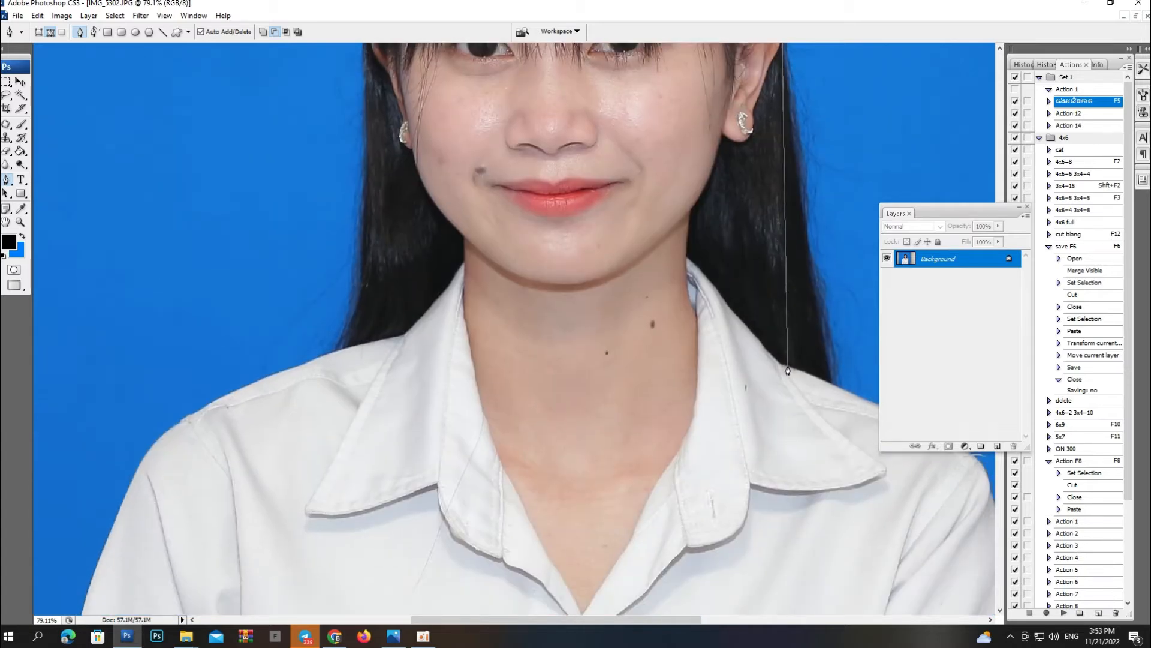
key(ctrl+minus)
key(ctrl+minus)
key(ctrl+minus)
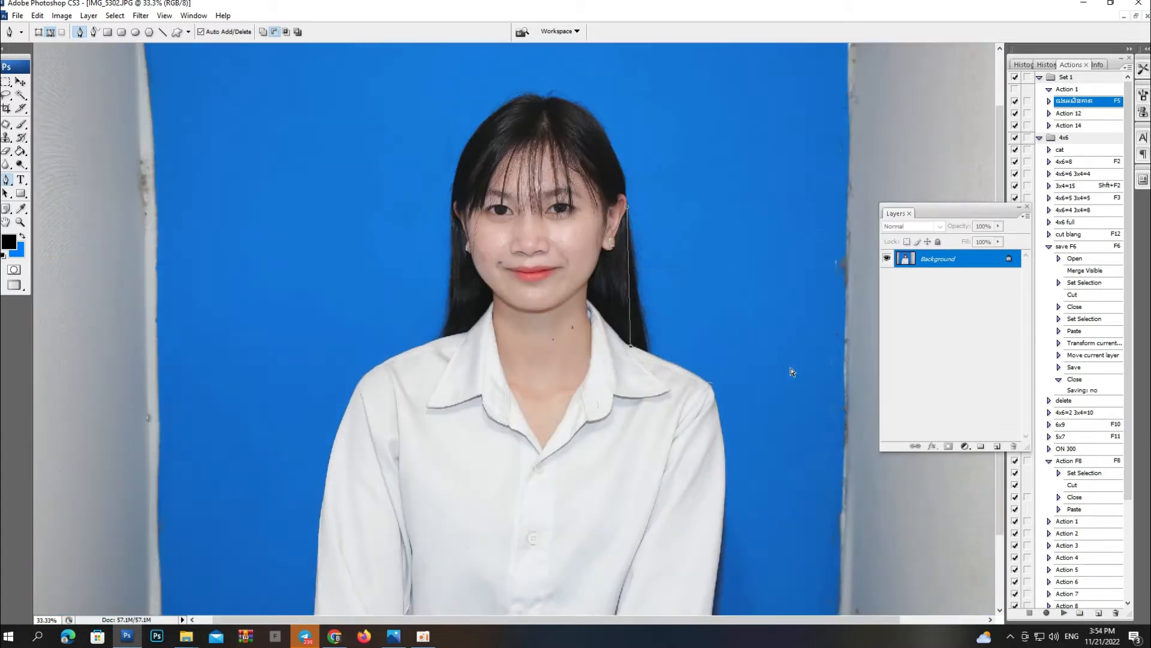
ctrl+click(642, 420)
ctrl+click(643, 420)
drag(315, 110, 887, 493)
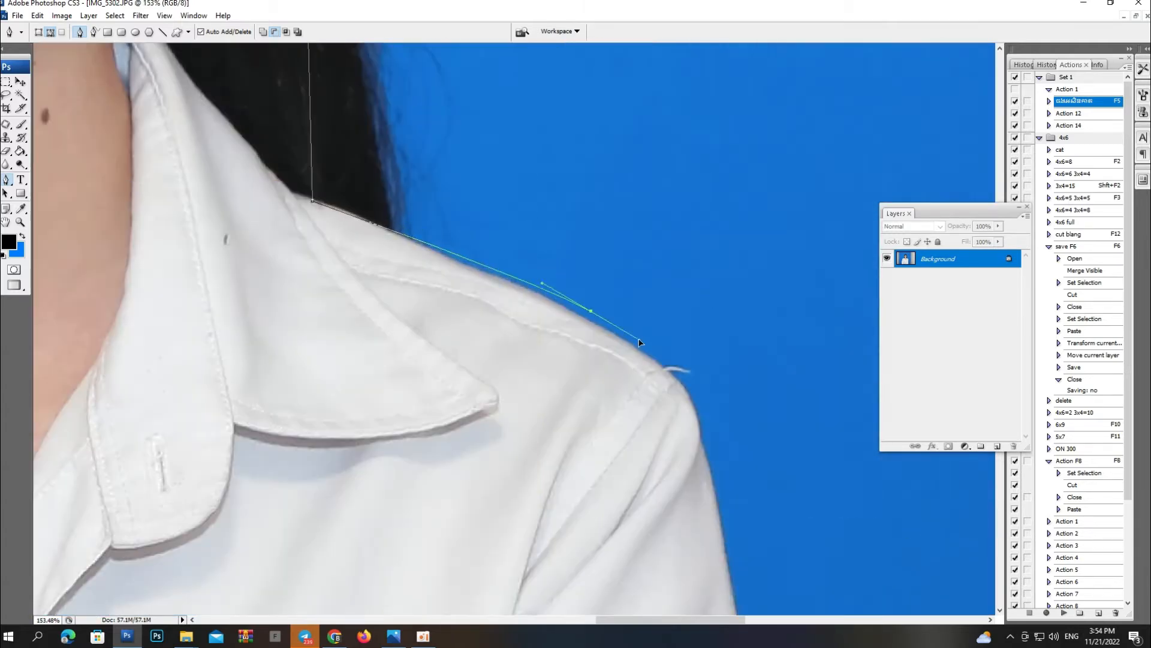
Step: Close the path with a wide curve through the blue backdrop back to its start beside the ear
scroll(603, 321, up, 15)
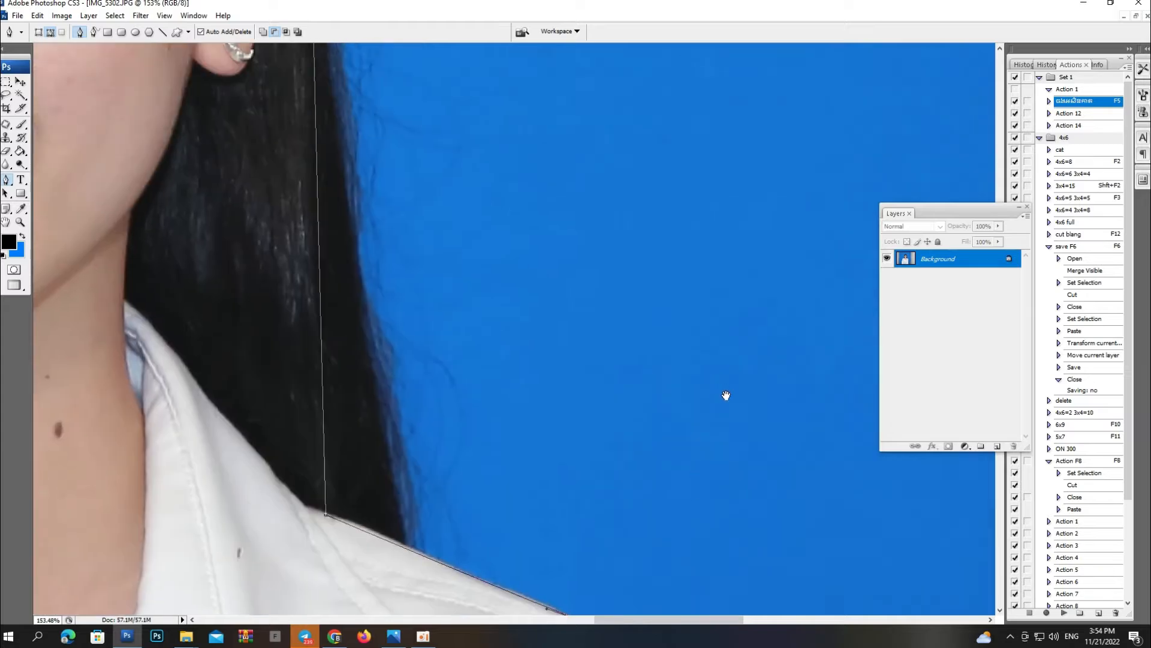
click(796, 309)
click(676, 233)
drag(598, 227, 541, 273)
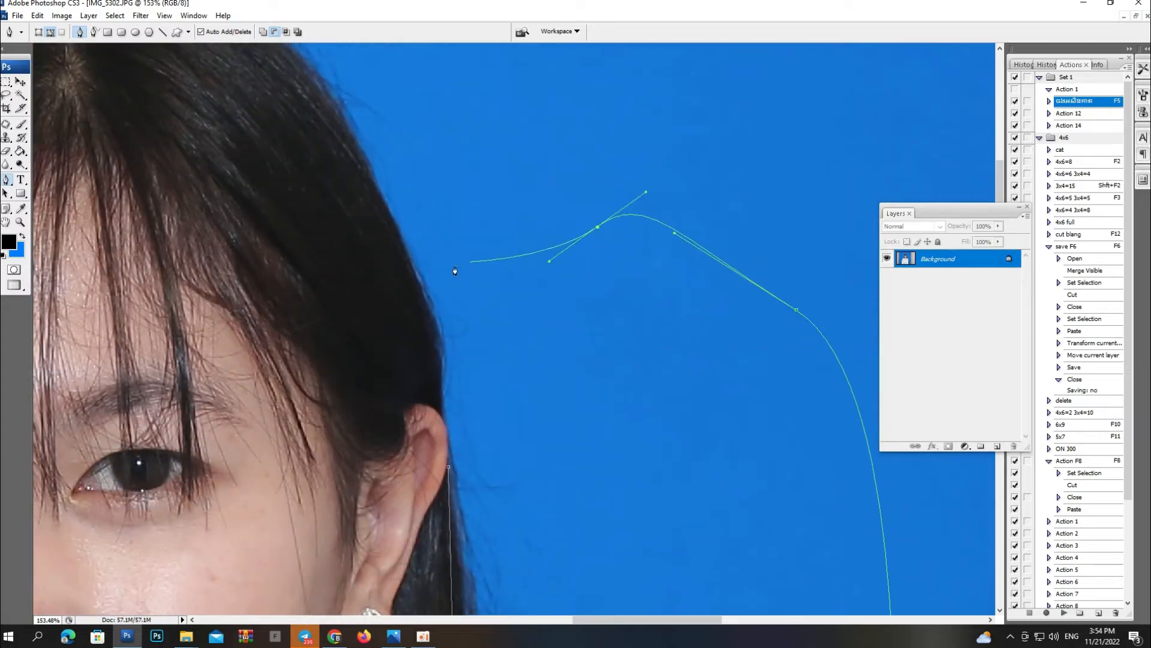
click(454, 268)
Step: Convert the closed path to a feathered selection and invert it to cover the strip beside the hair
key(ctrl+Return)
key(ctrl+alt+d)
key(Return)
key(ctrl+0)
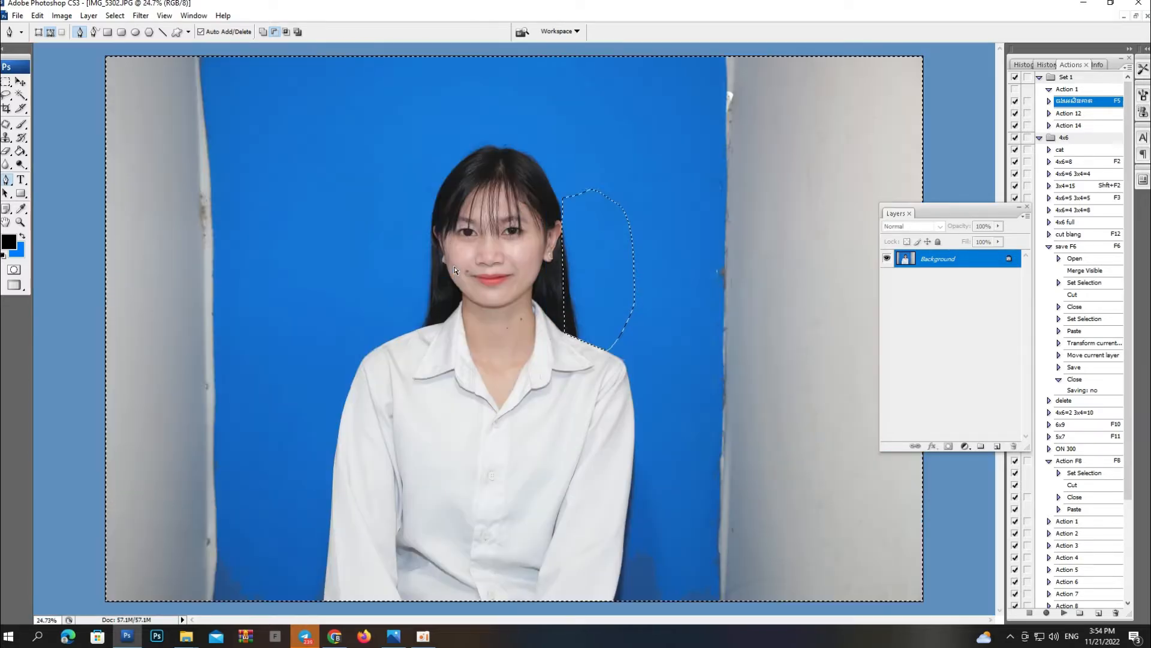
key(ctrl+shift+i)
Step: Clone clean blue backdrop over the stray hair inside the selection beside the right-hand ear and shoulder, and deselect
drag(573, 175, 603, 411)
key(s)
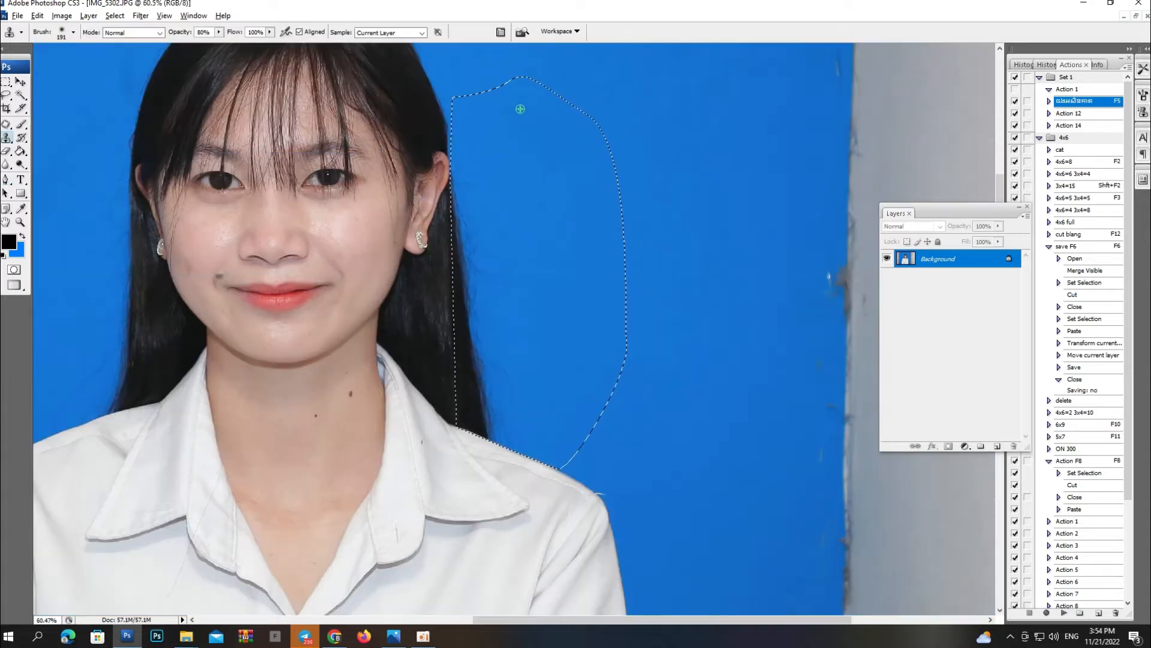
alt+click(520, 108)
mouse_move(473, 127)
mouse_down()
mouse_move(453, 210)
mouse_move(466, 378)
mouse_move(488, 390)
mouse_move(470, 439)
mouse_move(563, 437)
mouse_up()
key(ctrl+d)
Step: Trace a new Pen path from above the right-hand ear over the crown to the hair's left side
key(ctrl+minus)
key(ctrl+minus)
key(ctrl+minus)
key(ctrl+minus)
drag(531, 238, 572, 349)
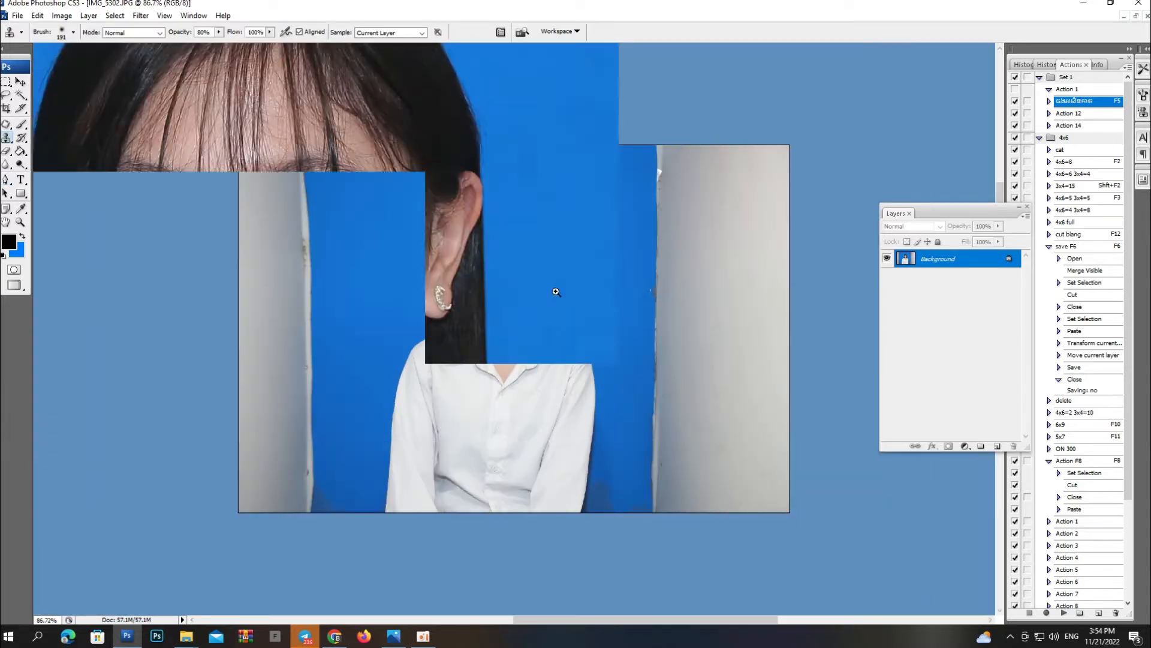
drag(488, 124, 629, 347)
key(p)
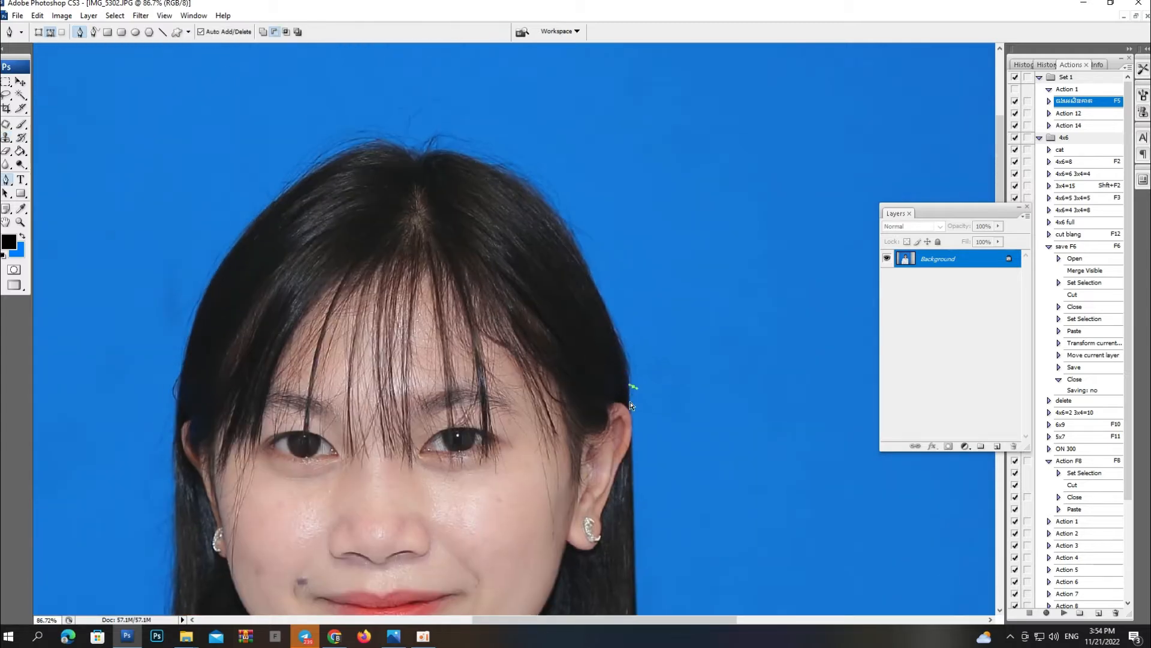
click(629, 405)
drag(572, 158, 612, 191)
drag(612, 265, 579, 194)
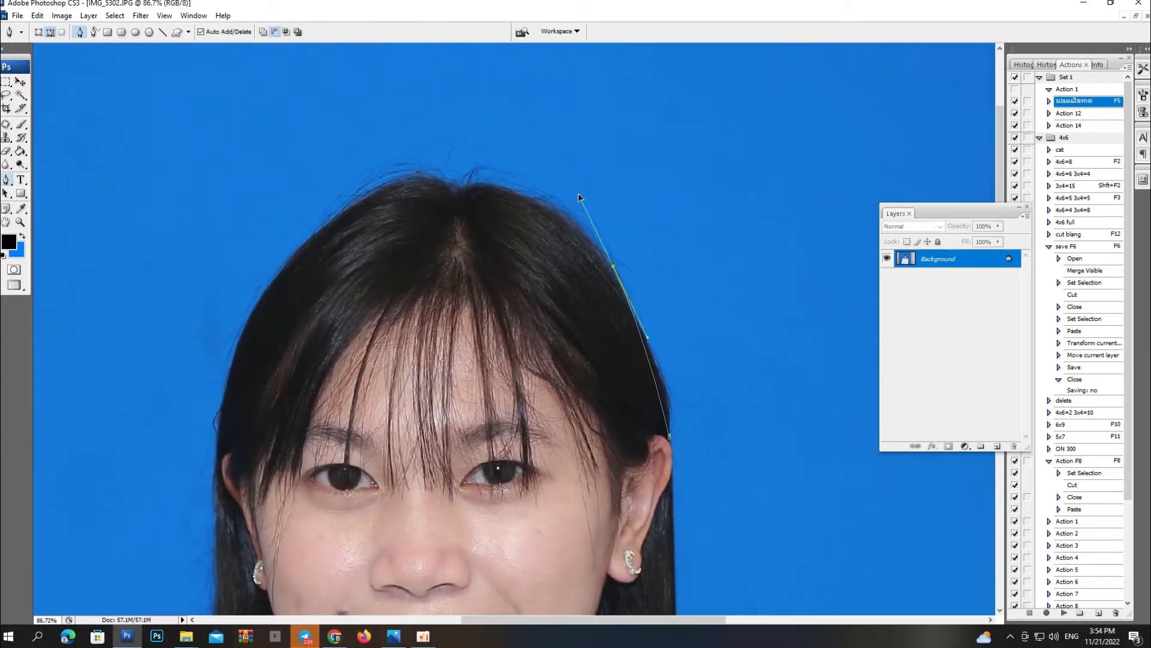
drag(454, 186, 380, 191)
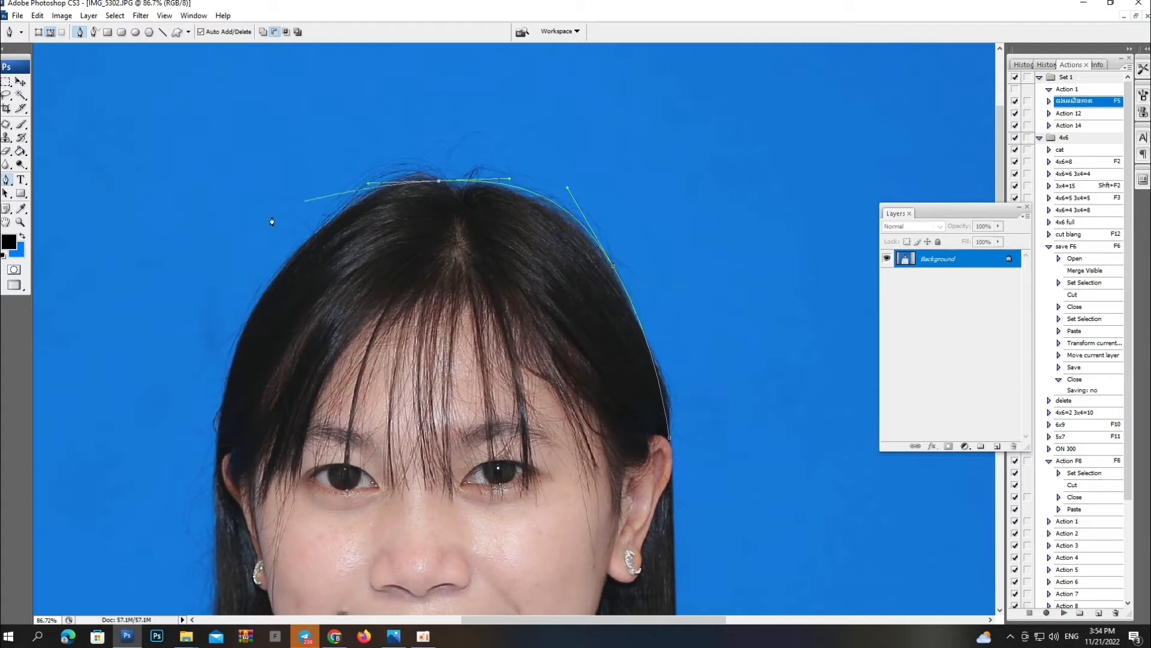
drag(241, 322, 217, 410)
Step: Continue the path down the left hair and along the shoulder, and close it through the backdrop above the head
drag(219, 556, 664, 231)
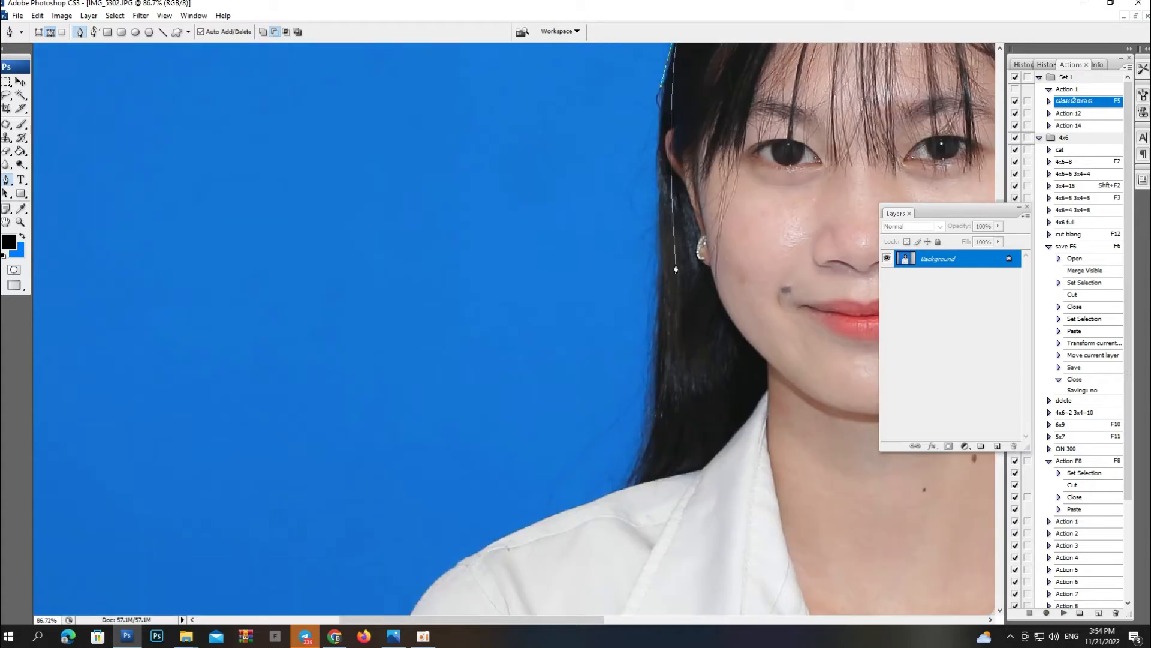
drag(665, 411, 670, 214)
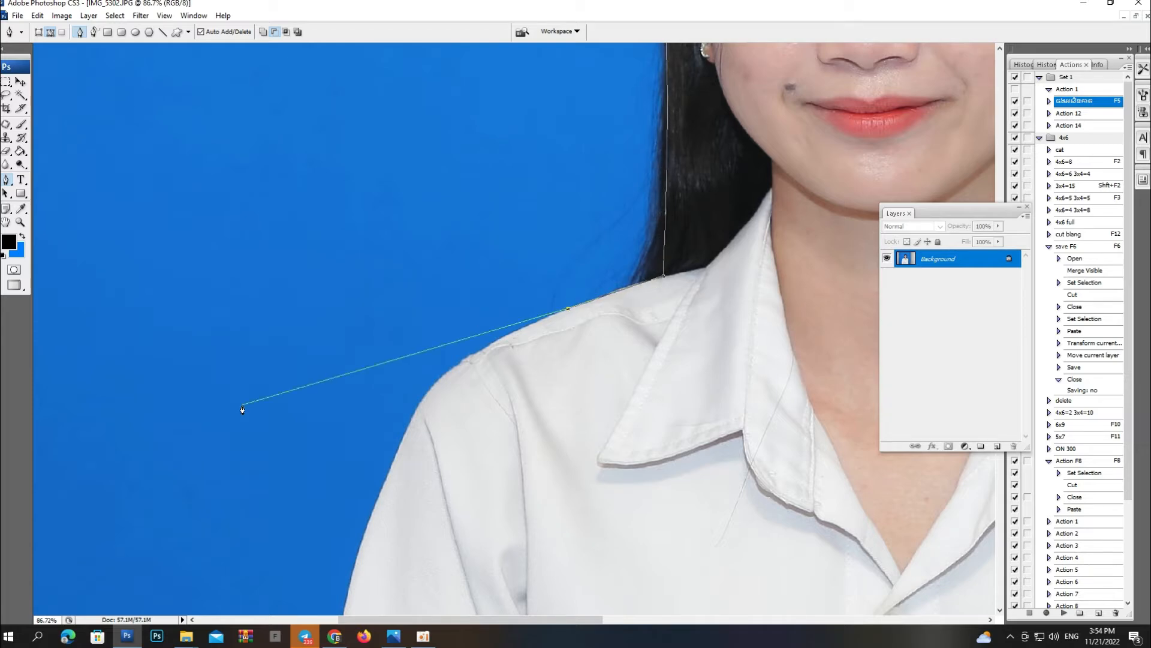
drag(338, 429, 322, 444)
key(ctrl+minus)
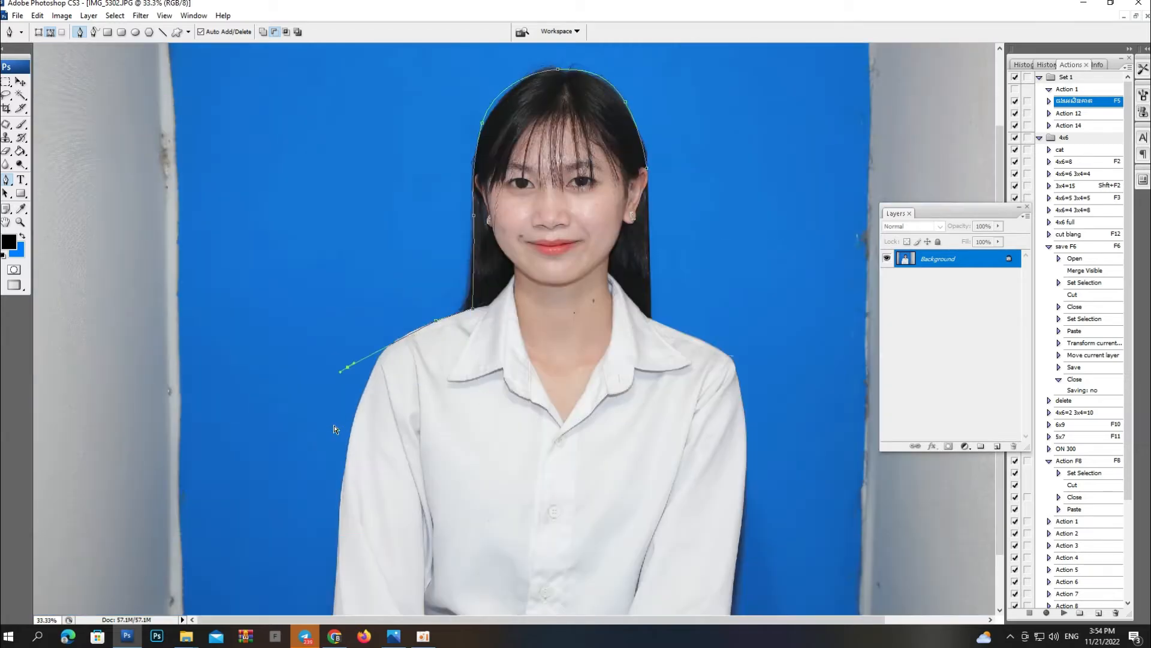
drag(310, 287, 307, 384)
drag(282, 314, 448, 113)
drag(574, 57, 694, 124)
drag(746, 171, 723, 310)
Step: Convert the path around the head to a selection and feather it
key(ctrl+Return)
key(ctrl+alt+d)
key(Return)
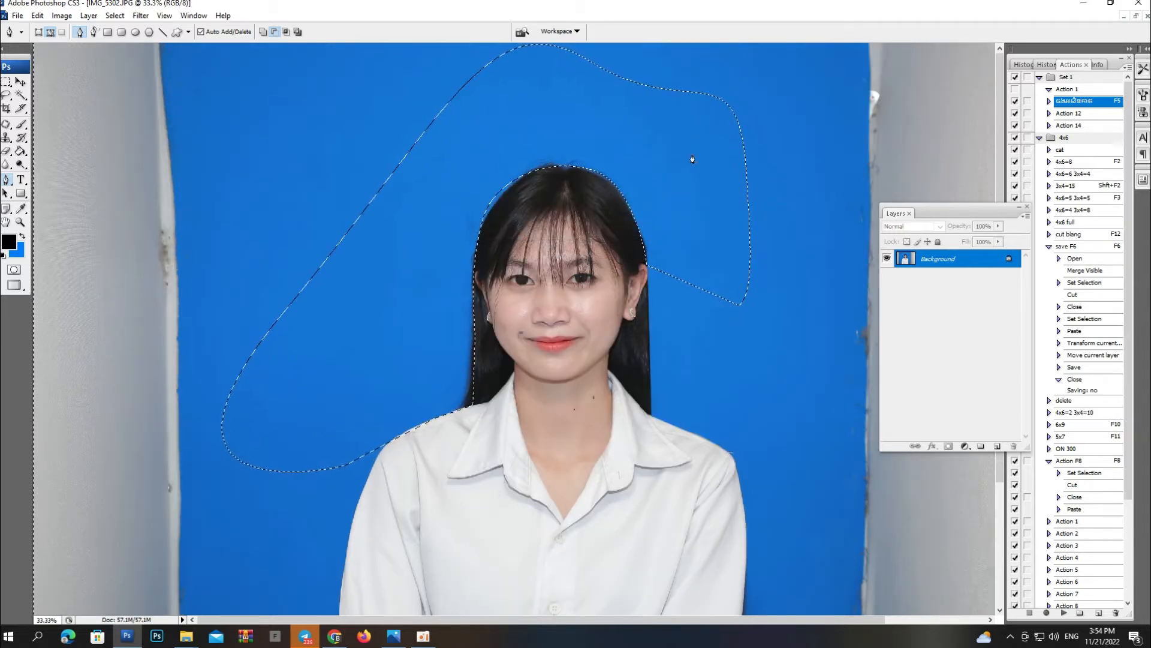
Step: Clone clean blue backdrop over the flyaway hairs along the crown and the upper left of the head
key(s)
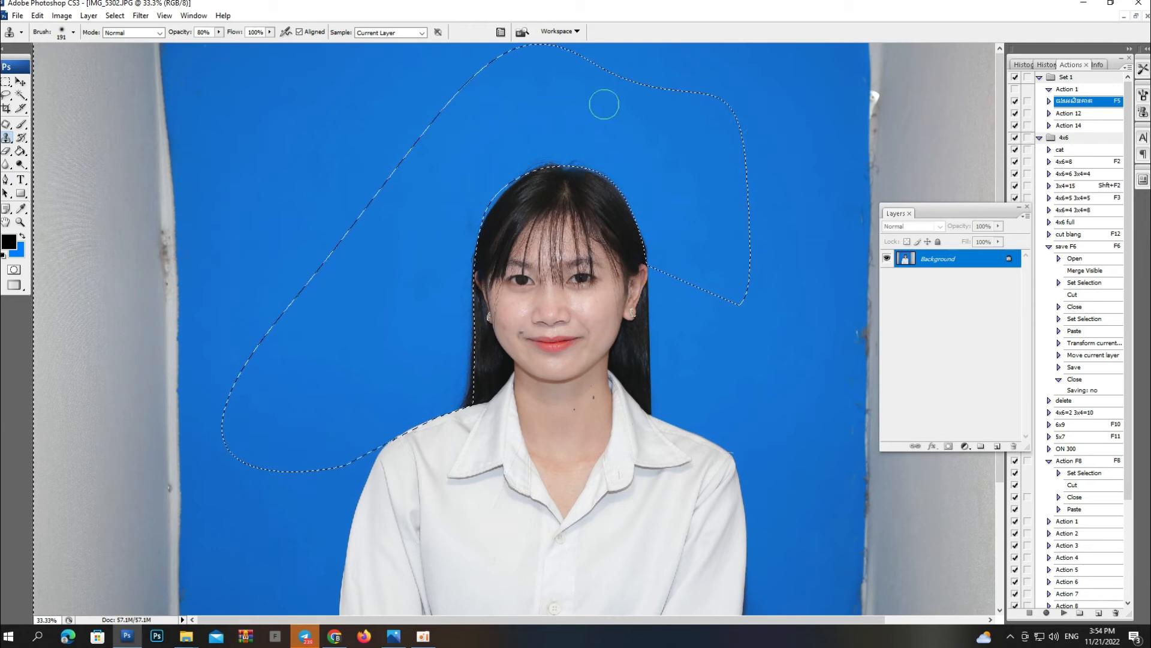
key(ctrl+minus)
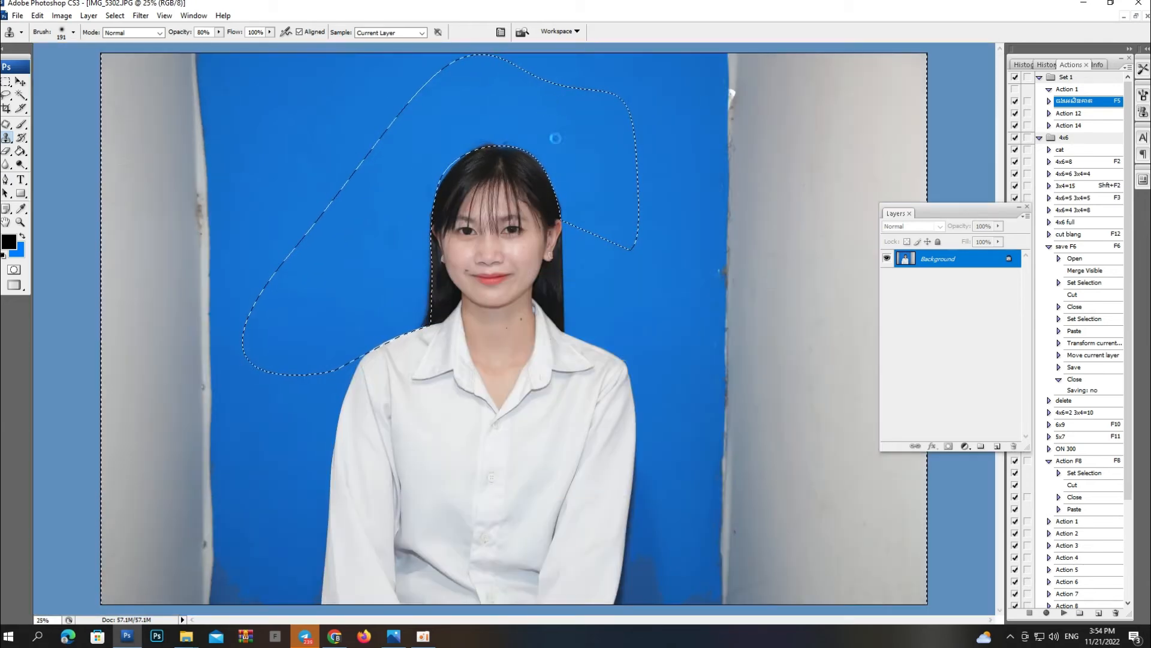
drag(459, 80, 506, 153)
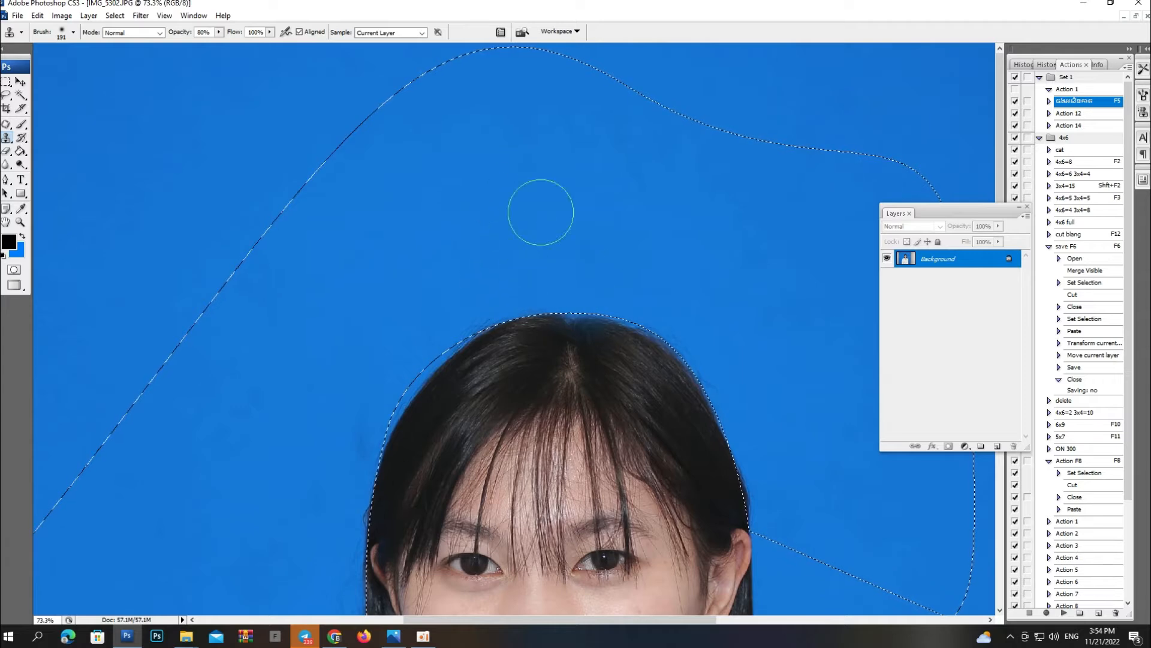
alt+click(434, 268)
mouse_move(427, 336)
mouse_down()
mouse_move(420, 329)
mouse_move(534, 170)
mouse_up()
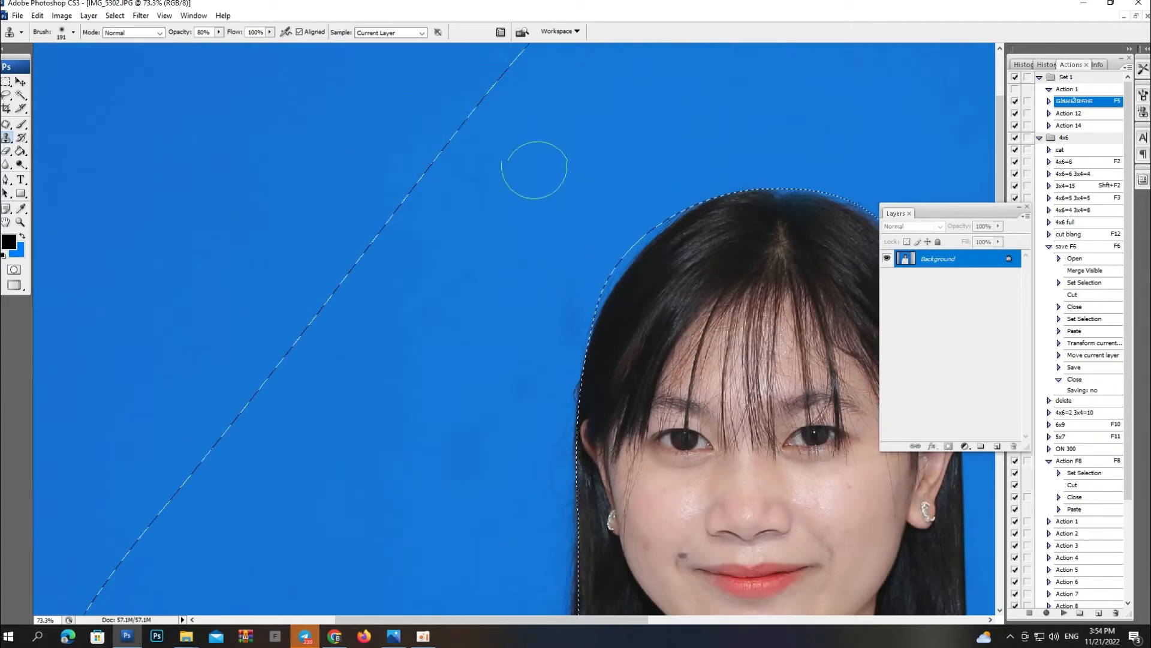
Step: Clone blue backdrop over the stray hair down the left side to the shoulder, and deselect
drag(581, 545, 609, 192)
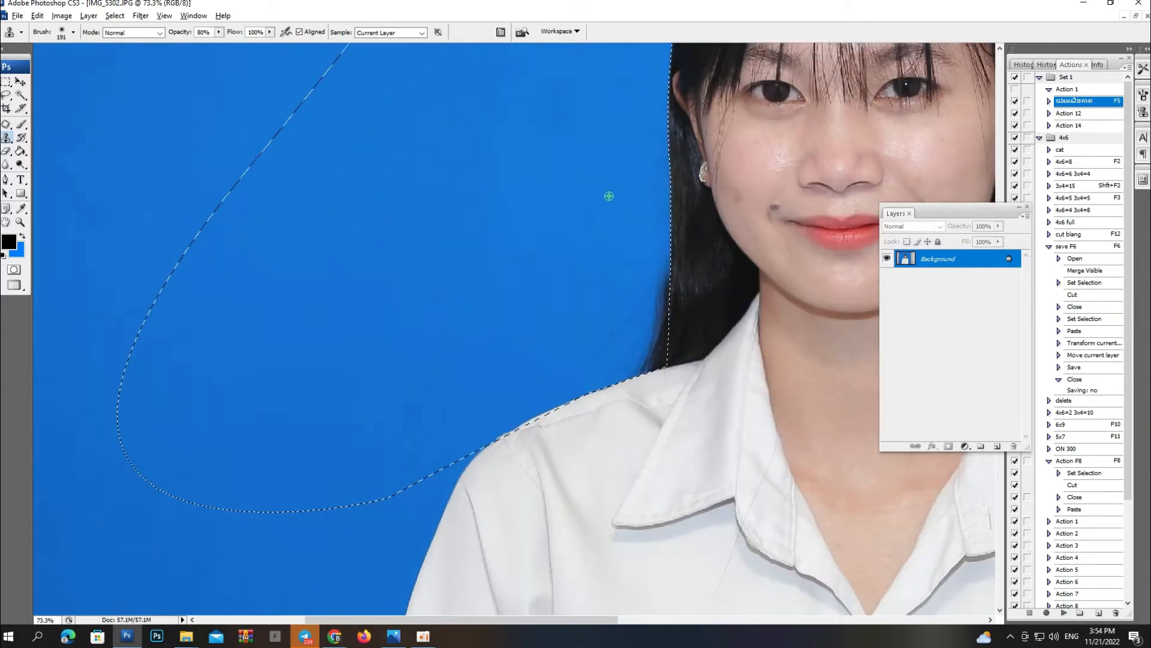
alt+click(594, 300)
mouse_move(655, 336)
mouse_down()
mouse_move(608, 412)
mouse_move(665, 336)
mouse_move(648, 353)
mouse_move(632, 249)
mouse_move(659, 211)
mouse_up()
alt+click(576, 300)
key(ctrl+d)
Step: Examine the cleaned hair outline against the blue backdrop on both sides of the head
key(ctrl+minus)
key(ctrl+minus)
key(ctrl+minus)
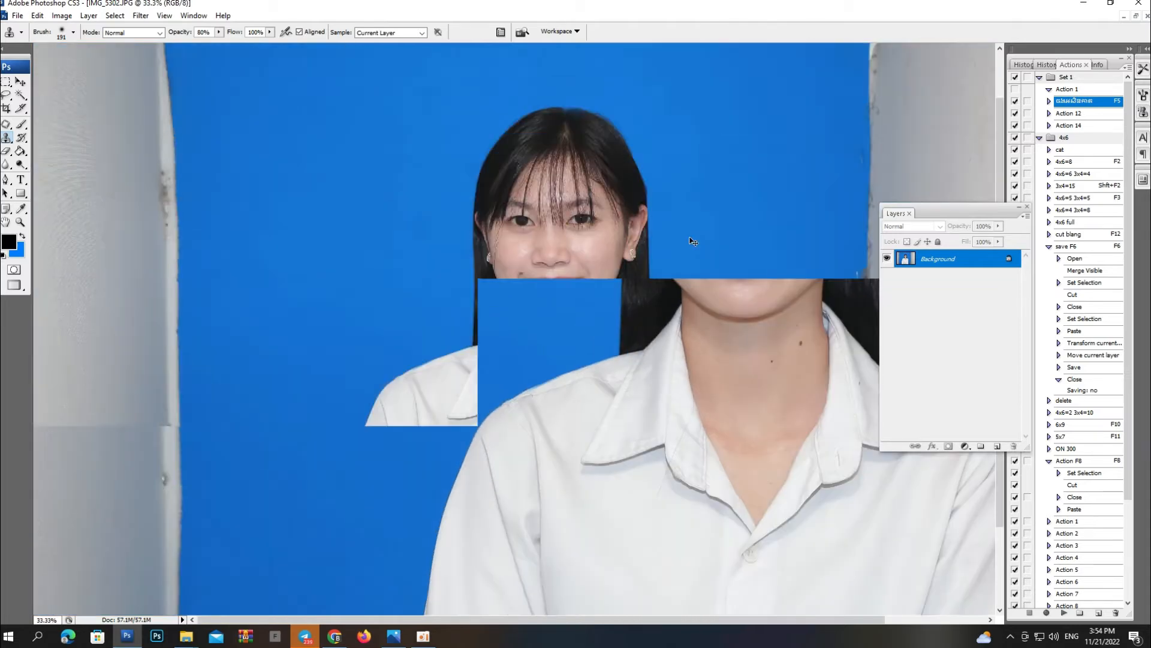
mouse_move(665, 60)
mouse_down()
mouse_move(630, 355)
mouse_move(842, 338)
mouse_up()
key(ctrl+minus)
key(ctrl+minus)
key(ctrl+minus)
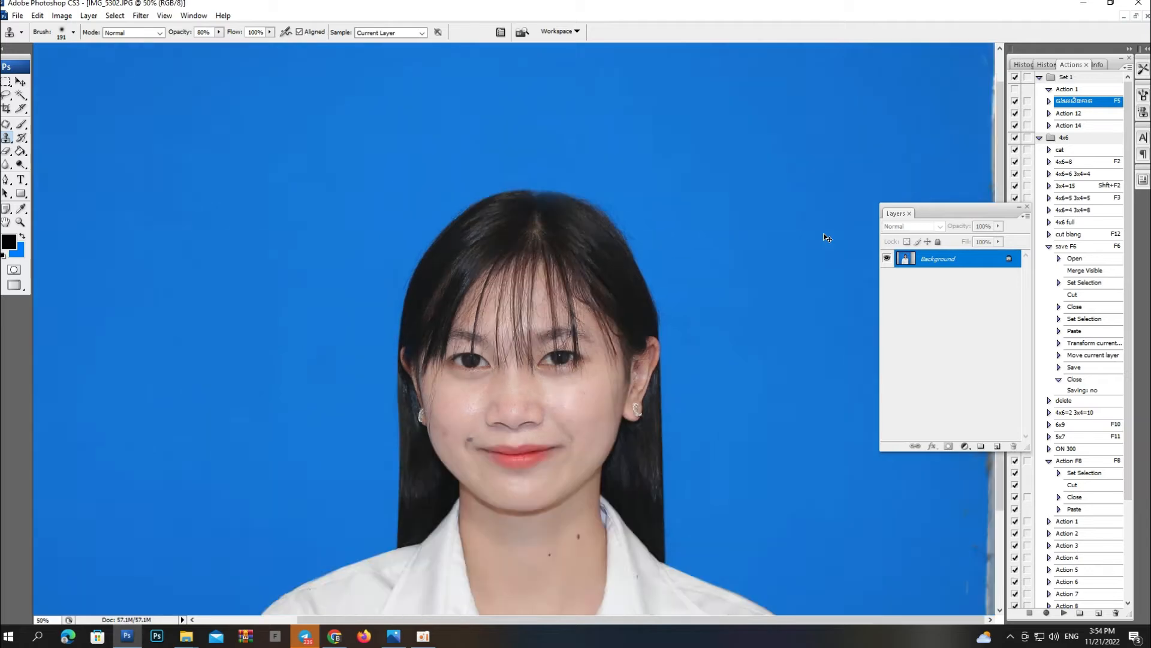
key(ctrl+plus)
key(ctrl+plus)
key(ctrl+plus)
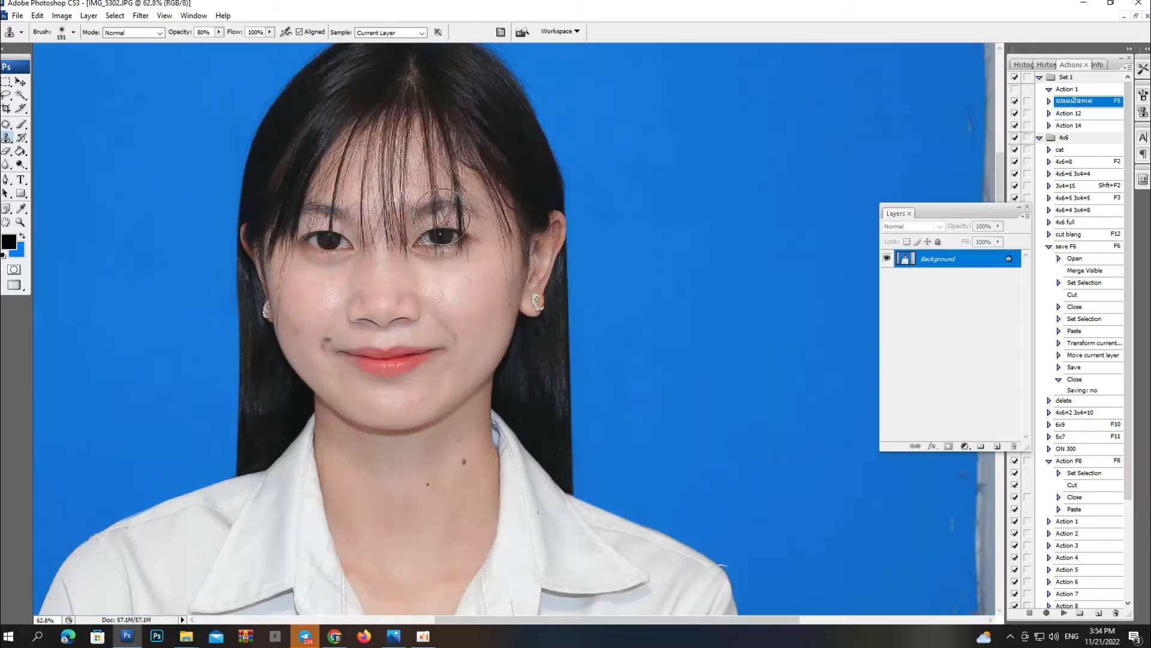
Step: Select the shaded skin of the face and neck with the Magic Wand and feather the selection by 3 pixels
key(w)
click(471, 455)
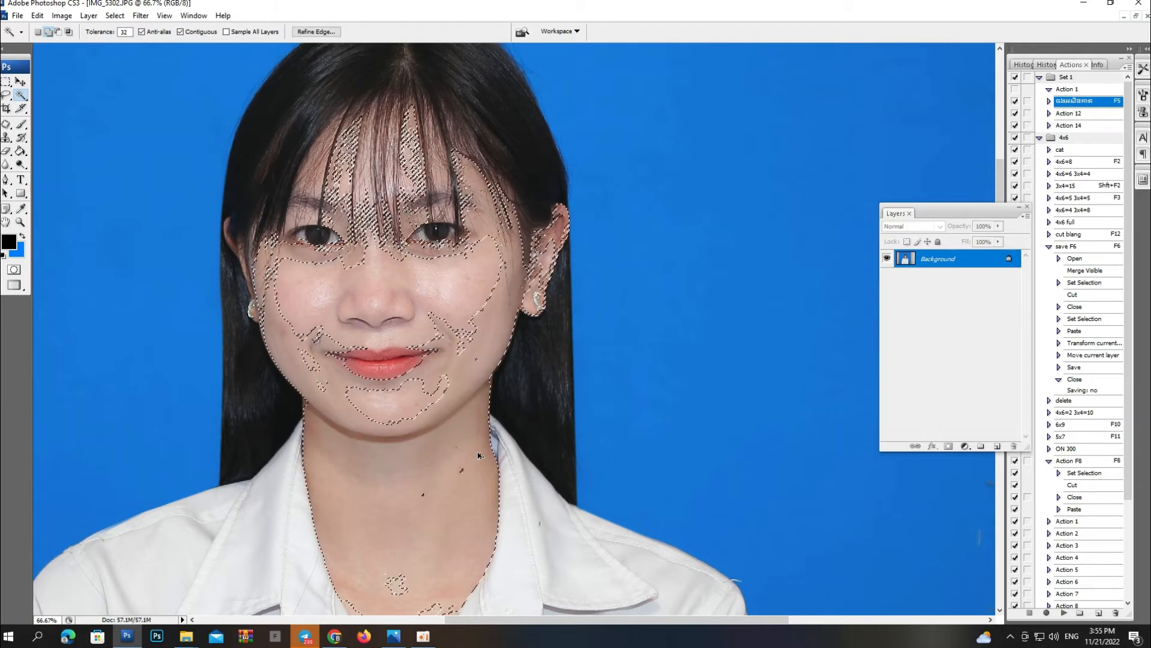
key(ctrl+alt+d)
text(3)
key(Return)
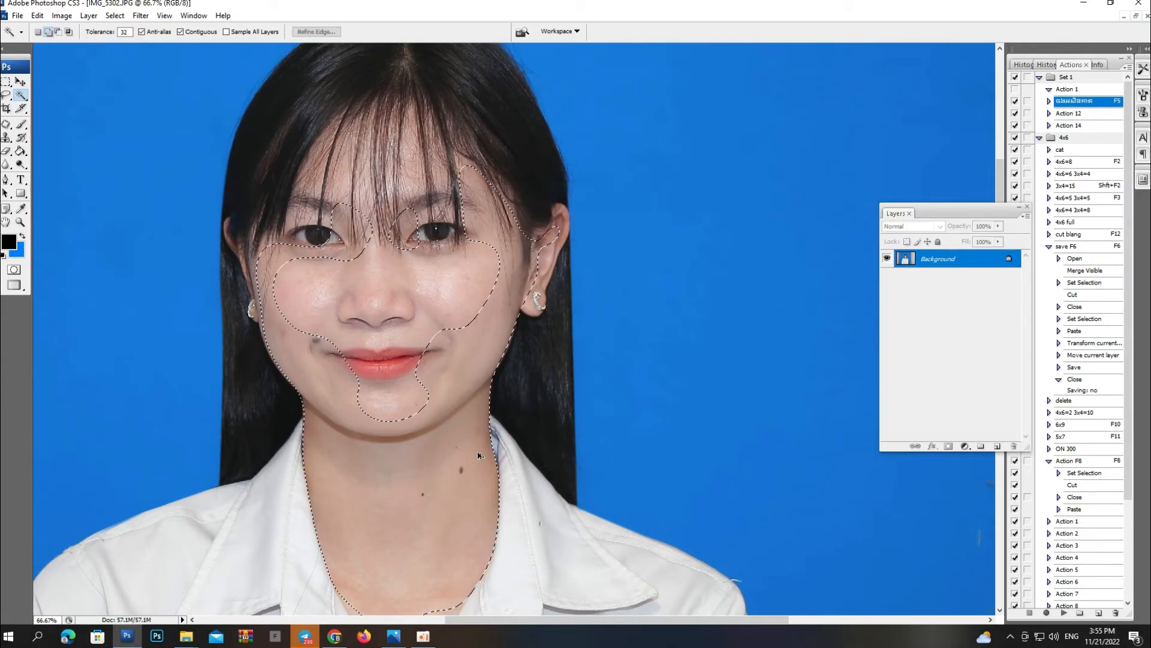
Step: Brighten the selected face and neck skin with Curves, raising the midtones from input 131 to output 154, and deselect
key(ctrl+m)
drag(810, 404, 804, 391)
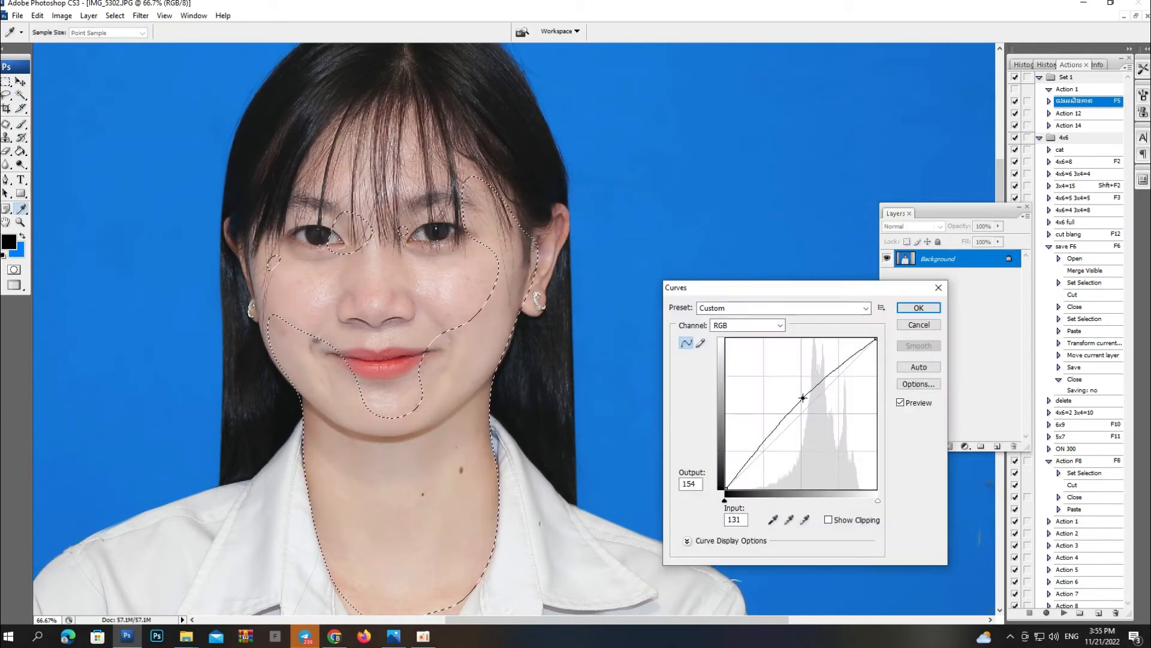
key(Return)
key(o)
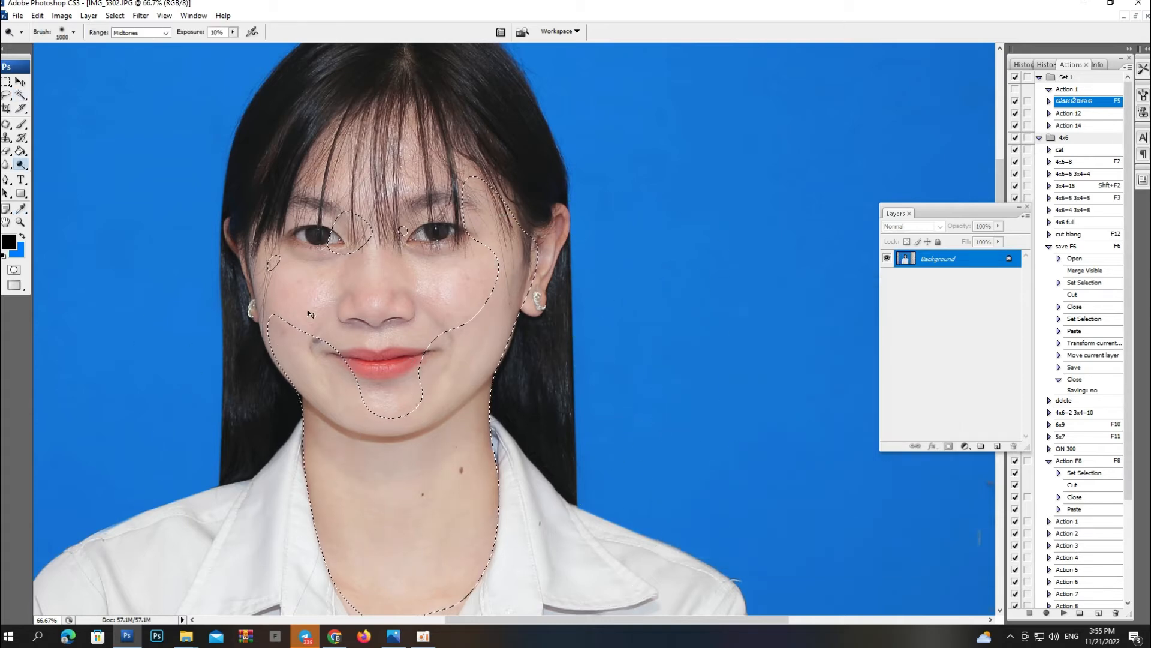
key(ctrl+d)
Step: Examine the brightened skin in the full portrait and around the head
key(ctrl+minus)
key(ctrl+minus)
key(ctrl+minus)
key(ctrl+minus)
key(ctrl+plus)
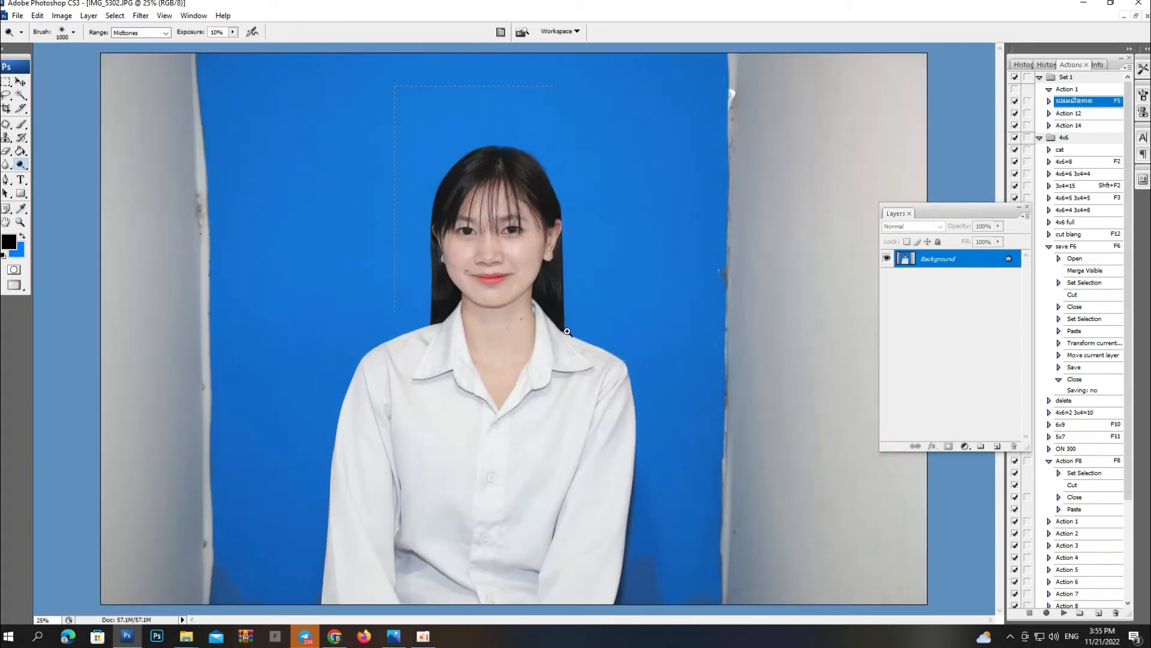
drag(567, 331, 568, 333)
drag(526, 292, 666, 206)
key(ctrl+minus)
key(ctrl+minus)
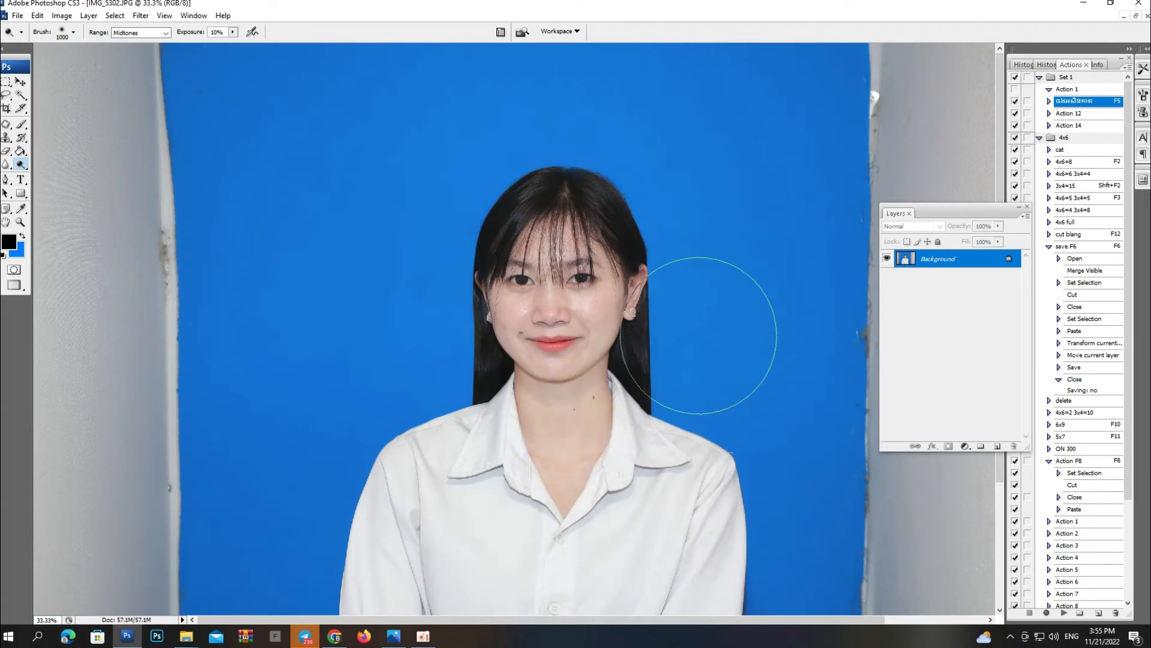
Step: Select the fully visible ear and its earring with a rectangular marquee, feather the selection, and copy it to a new layer
scroll(699, 336, up, 5)
key(m)
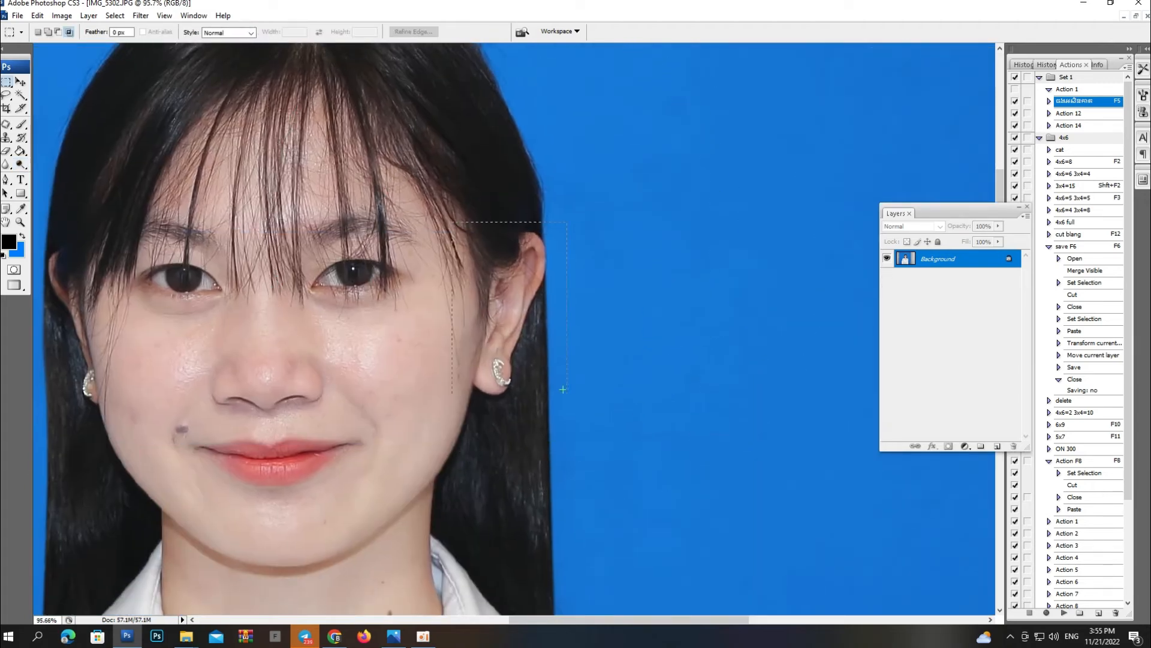
drag(577, 403, 578, 404)
key(ctrl+alt+d)
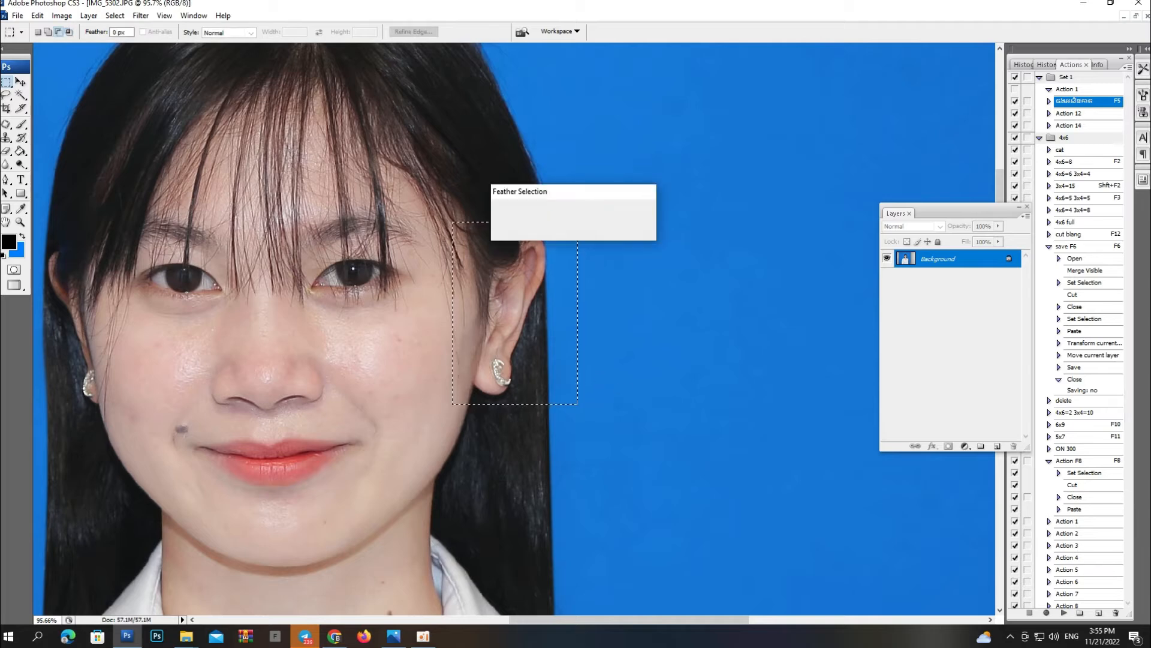
key(Return)
key(ctrl+j)
Step: Flip the copied ear horizontally and place it over the hair-covered ear on the opposite side of the head
key(ctrl+t)
right_click(508, 324)
click(558, 478)
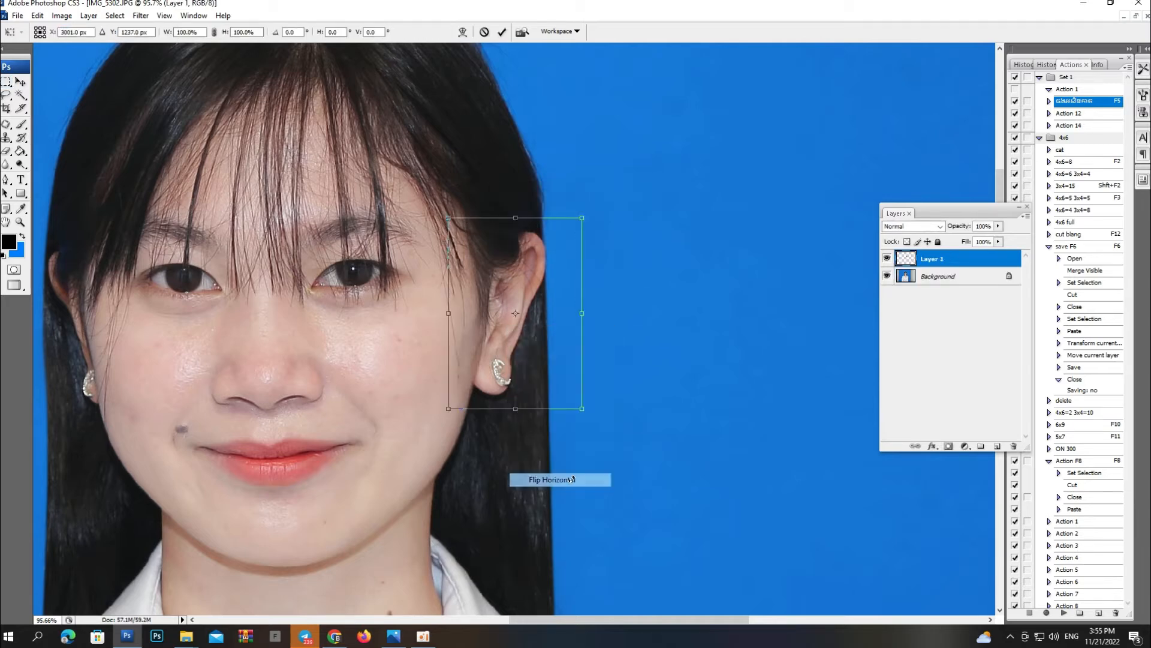
drag(529, 362, 401, 309)
key(Return)
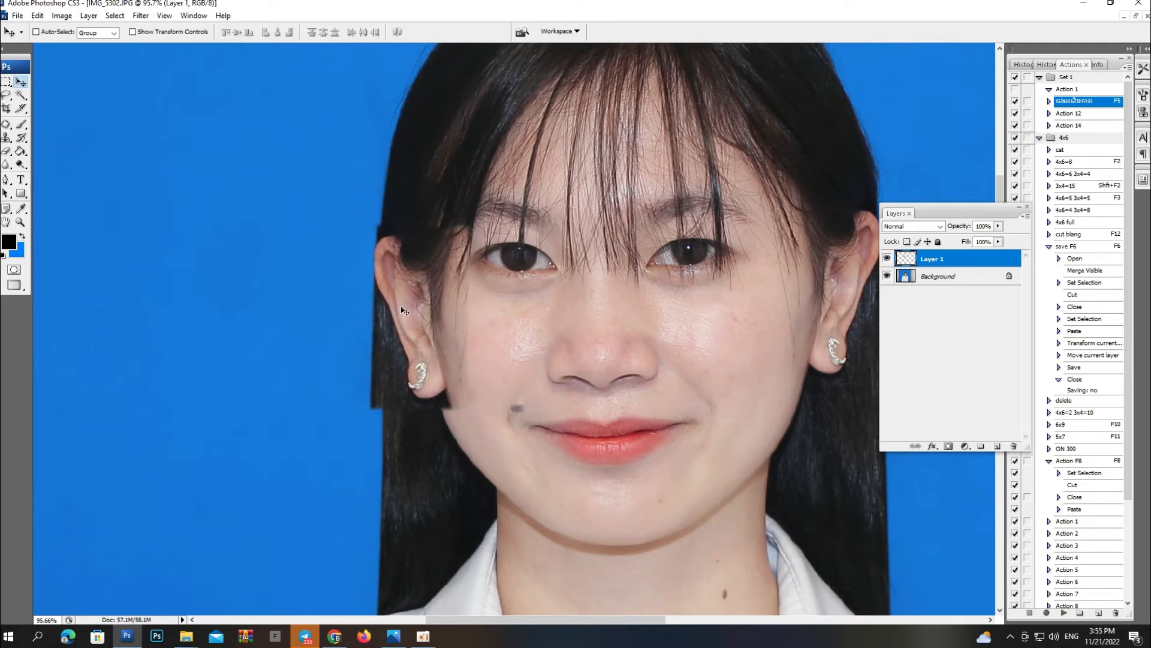
Step: Rotate the mirrored ear to 1.7°, shift it slightly to fit the face, and erase the patch's hard lower edge
key(e)
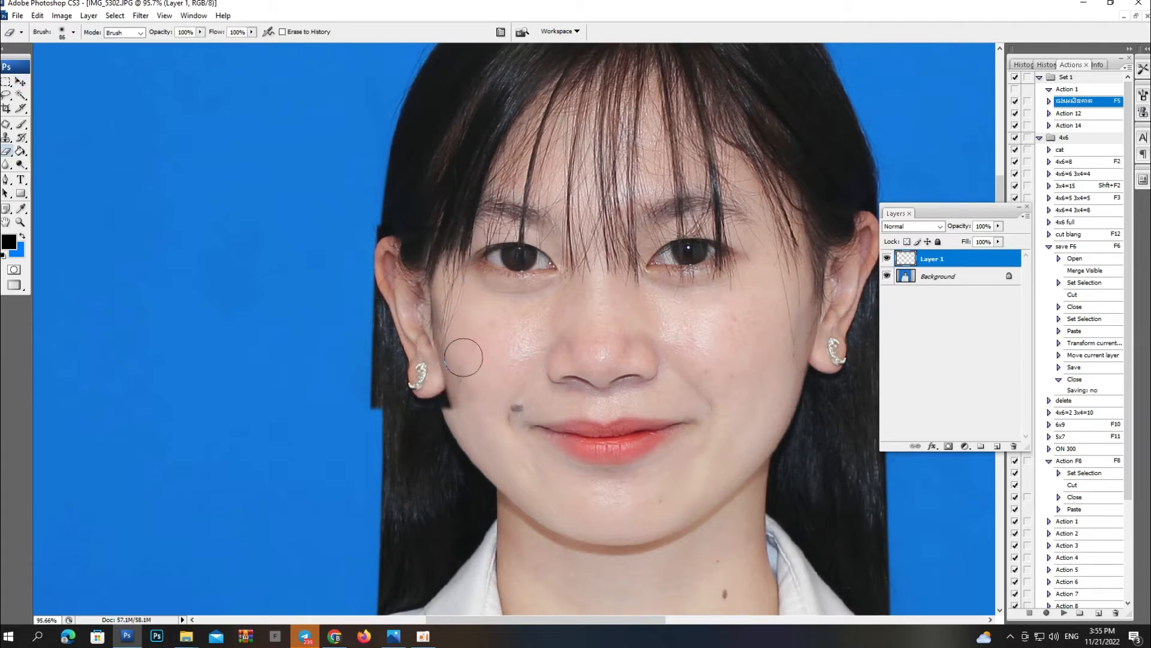
key(v)
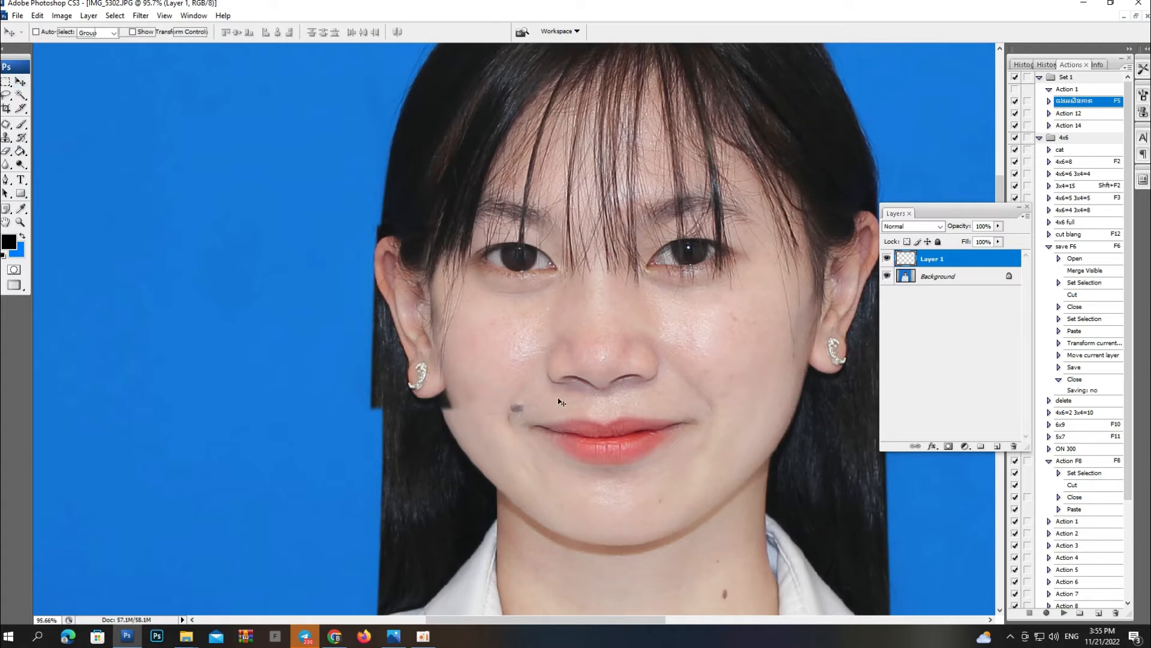
key(ctrl+t)
drag(562, 402, 586, 451)
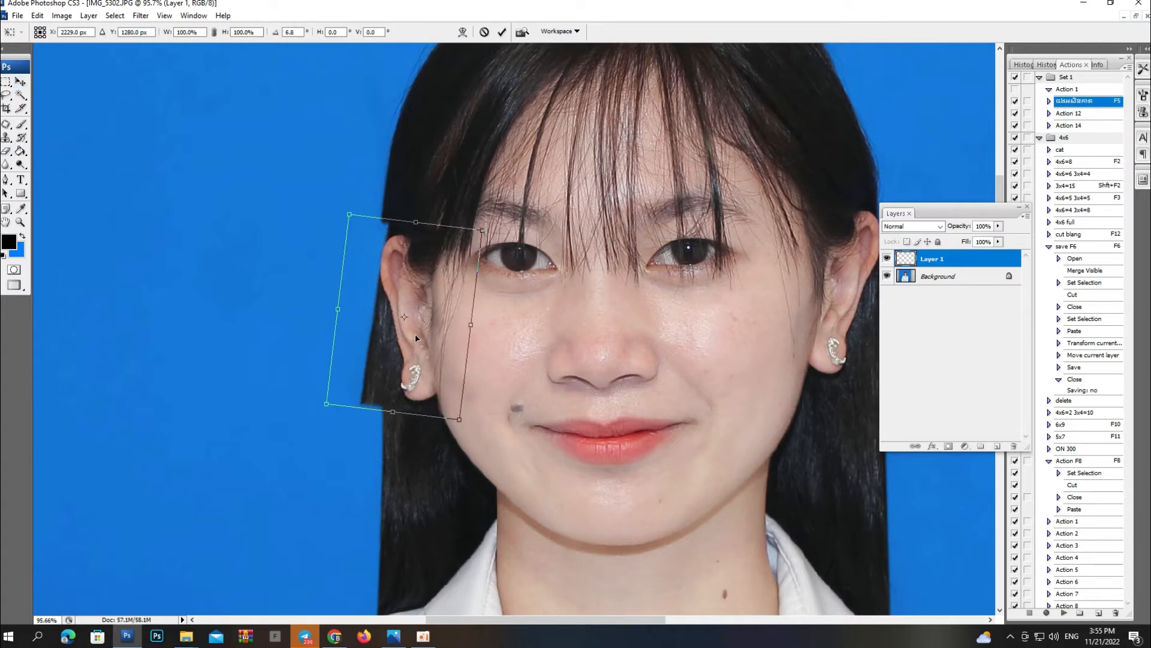
drag(553, 327, 554, 314)
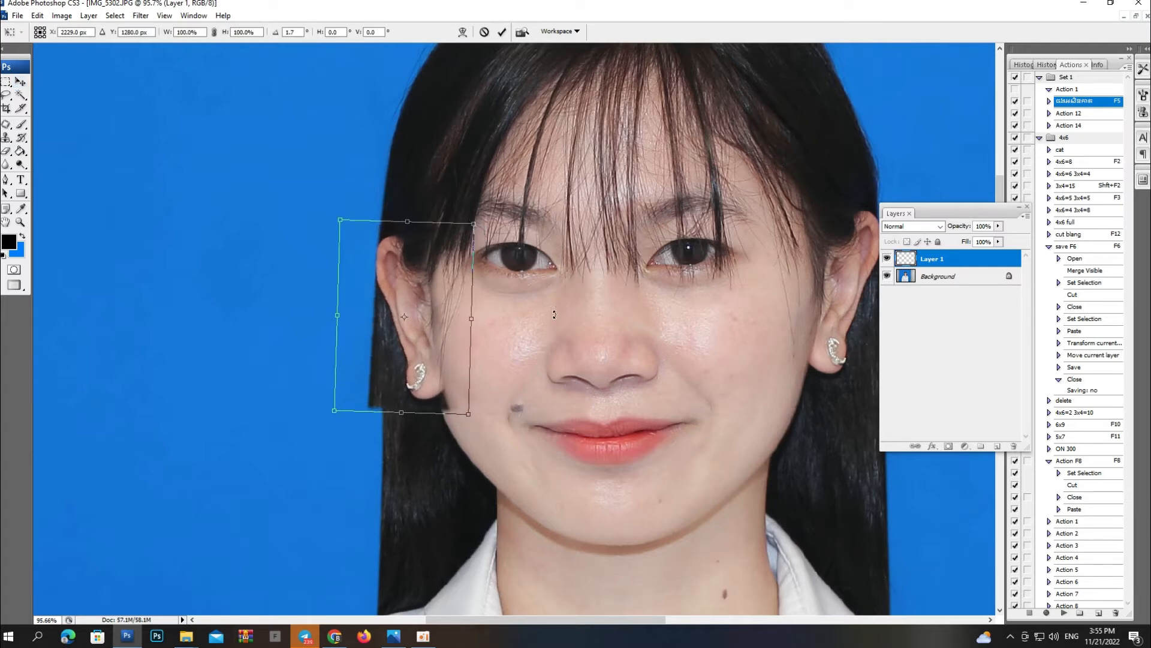
drag(407, 367, 406, 369)
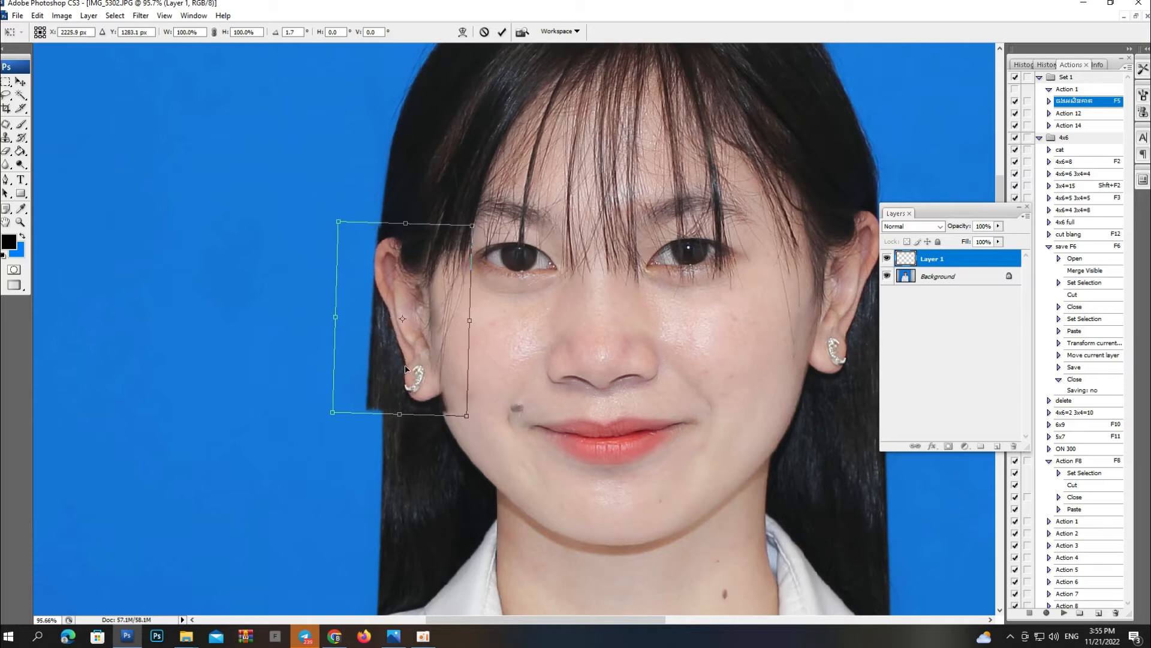
key(Return)
key(e)
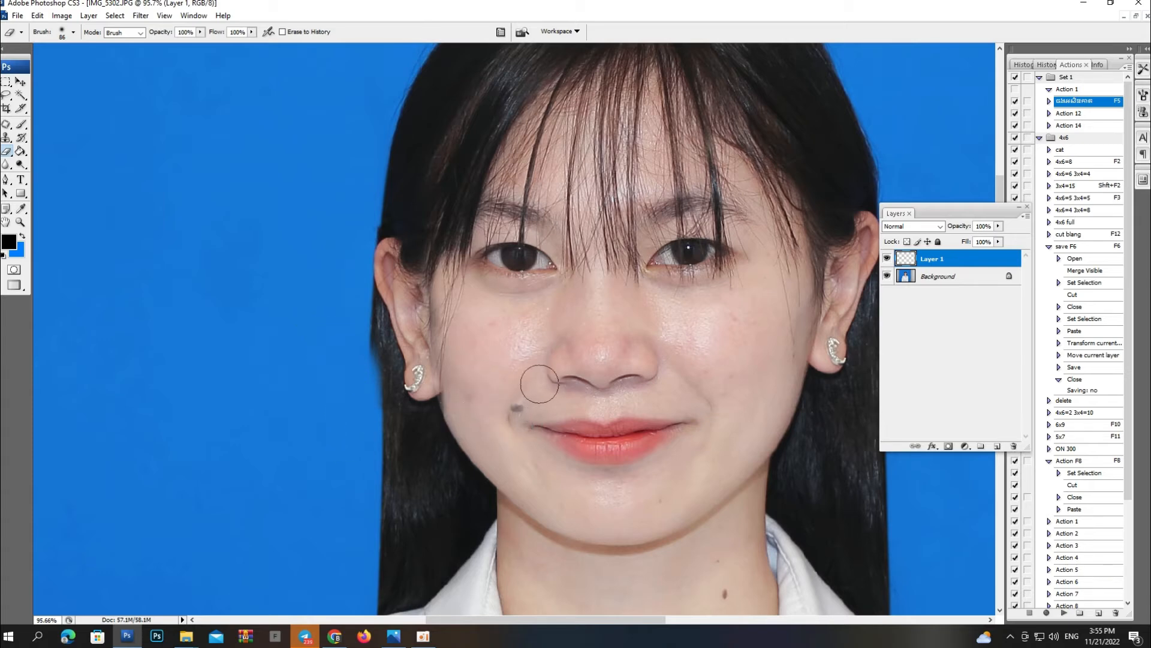
Step: Raise the mirrored ear to match the other ear's height, rotate it 1.5°, and nudge it slightly outward from the face
key(ctrl+minus)
key(ctrl+minus)
key(ctrl+minus)
key(ctrl+minus)
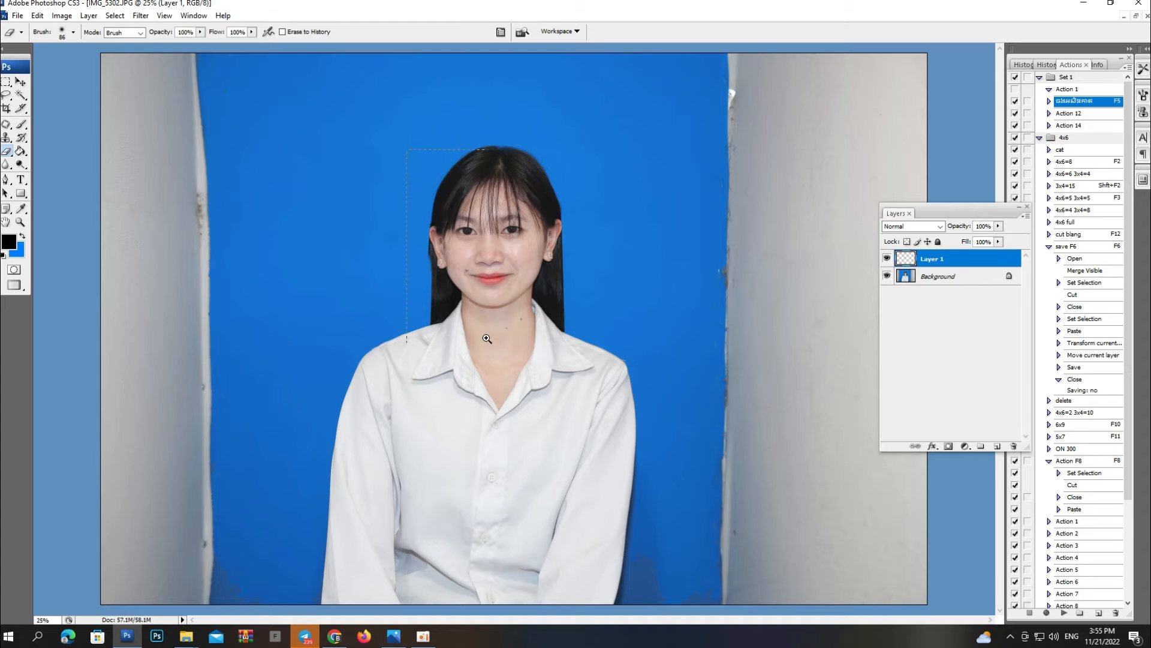
drag(407, 149, 487, 339)
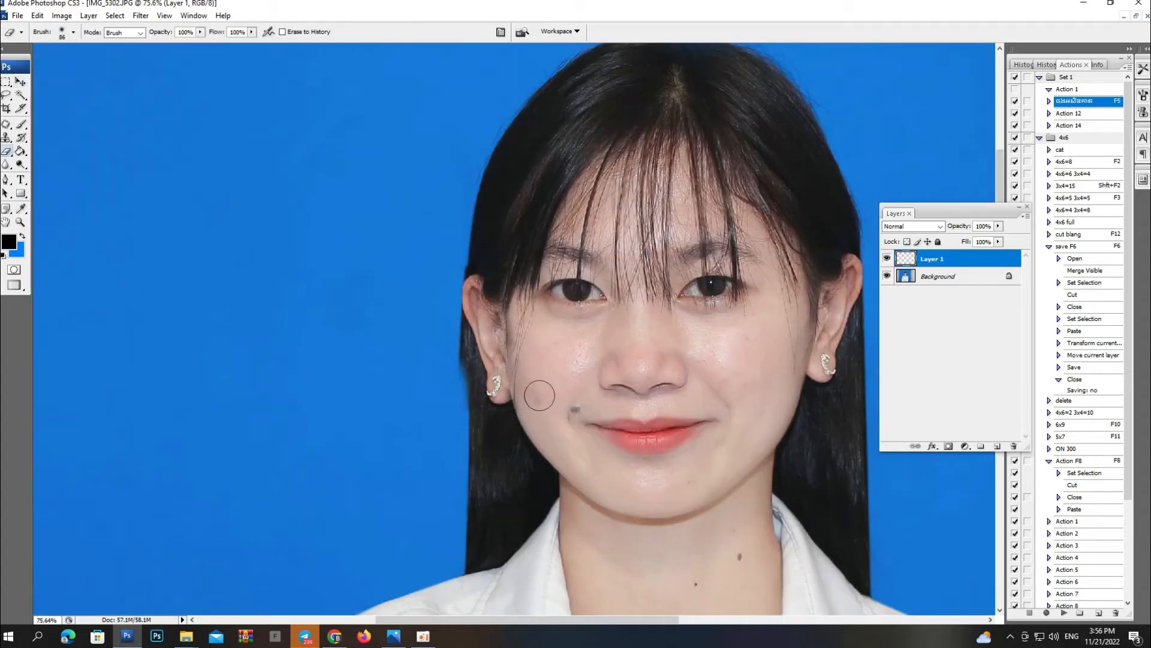
key(v)
drag(490, 396, 489, 385)
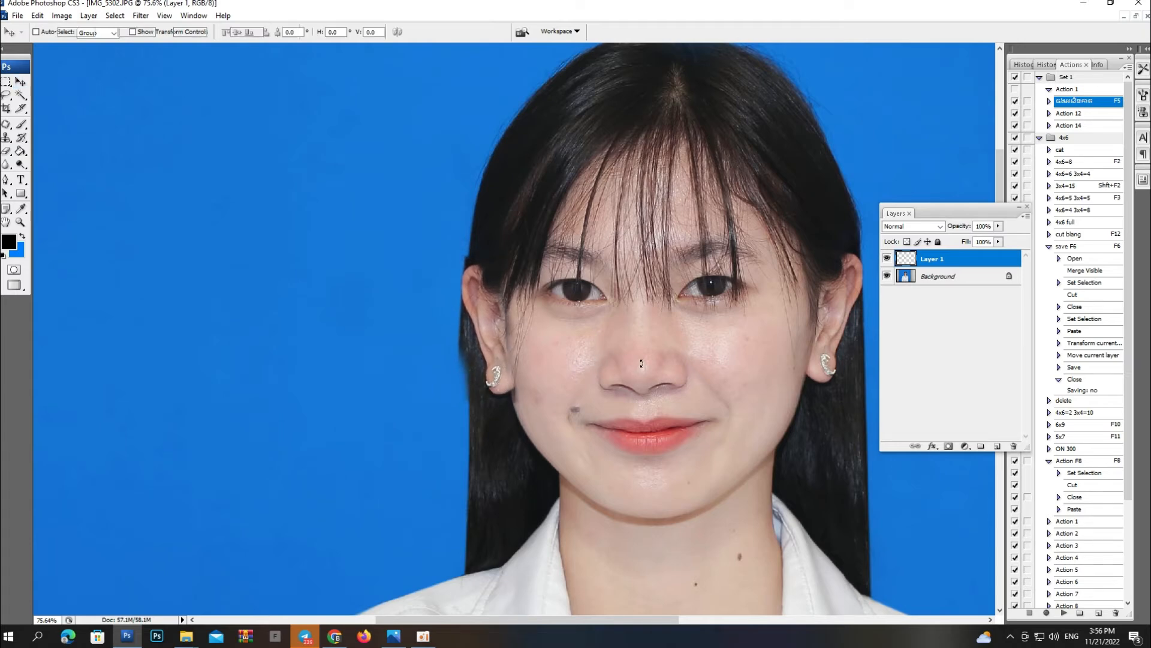
key(ctrl+t)
drag(567, 368, 566, 370)
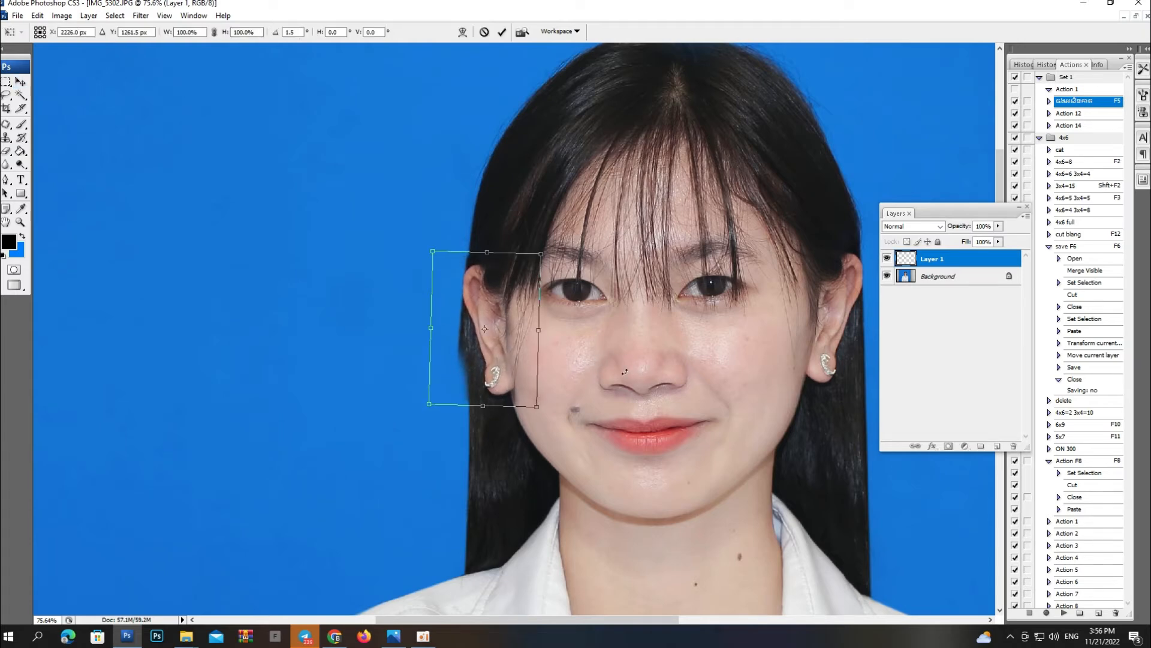
key(Left)
key(Left)
key(Left)
key(Left)
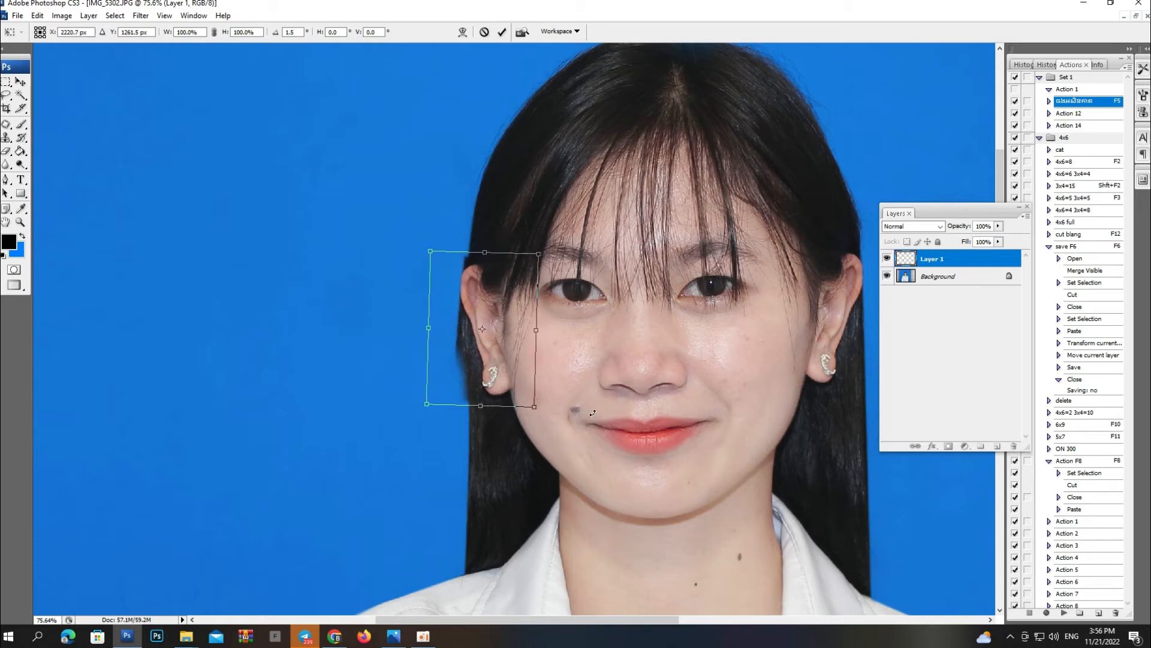
key(Return)
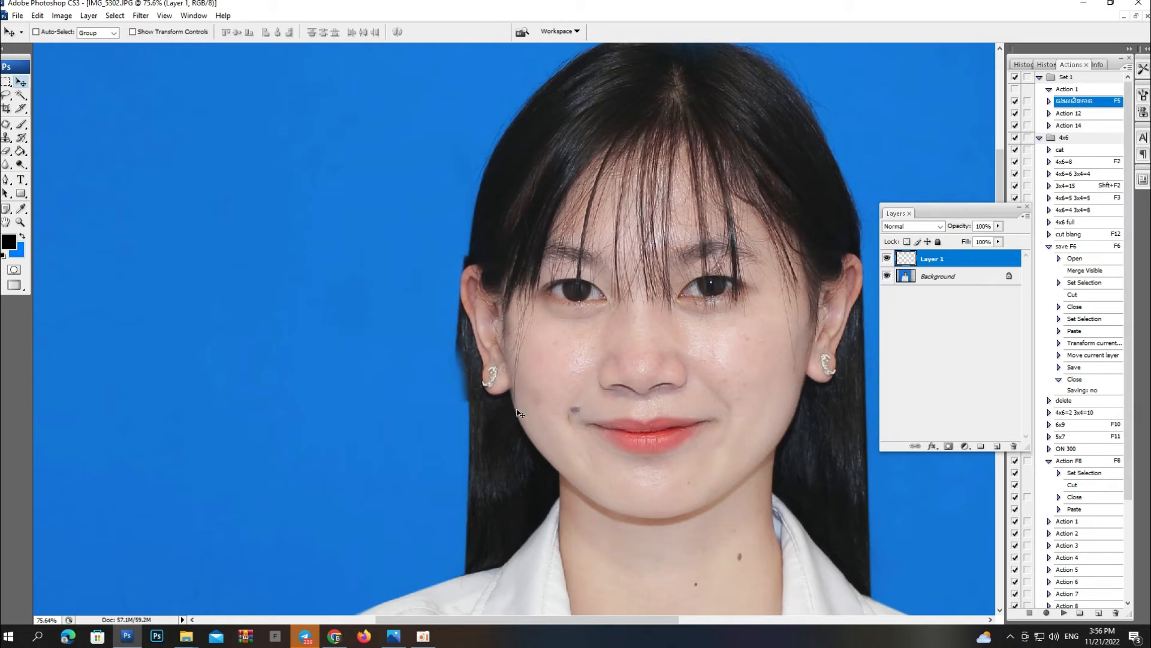
Step: Set a soft Eraser brush of 42 px for blending the mirrored ear patch into the cheek and hair
key(ctrl+minus)
key(ctrl+minus)
key(ctrl+minus)
key(ctrl+minus)
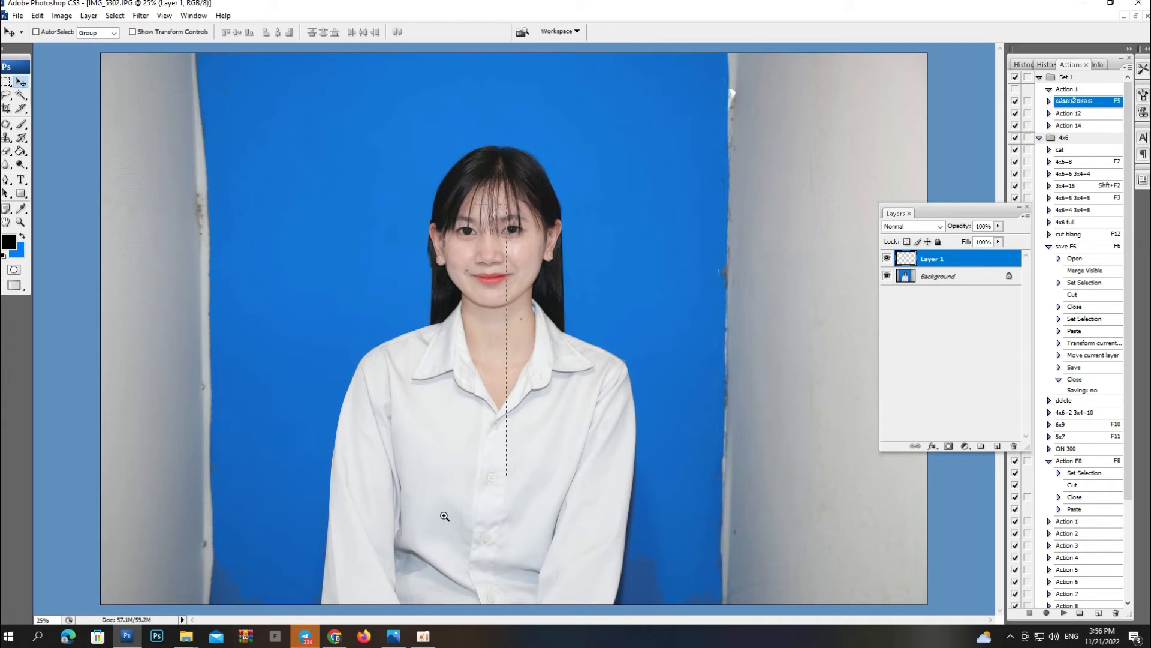
drag(445, 516, 434, 518)
drag(499, 182, 483, 282)
key(e)
right_click(536, 244)
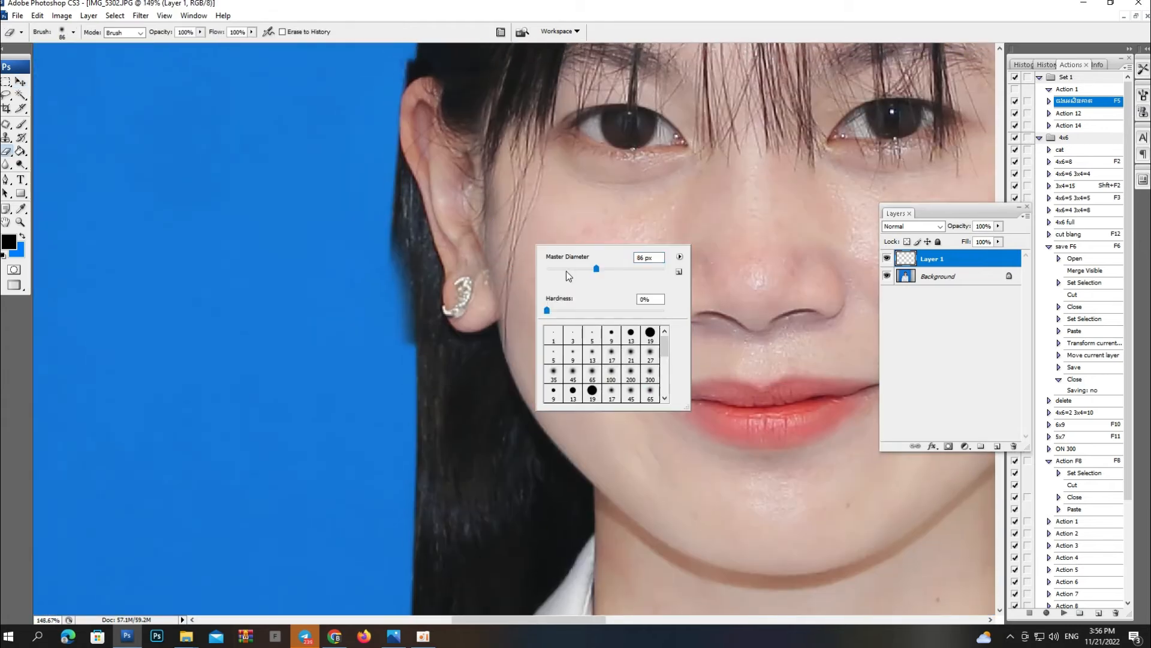
text(8)
key(Return)
right_click(540, 286)
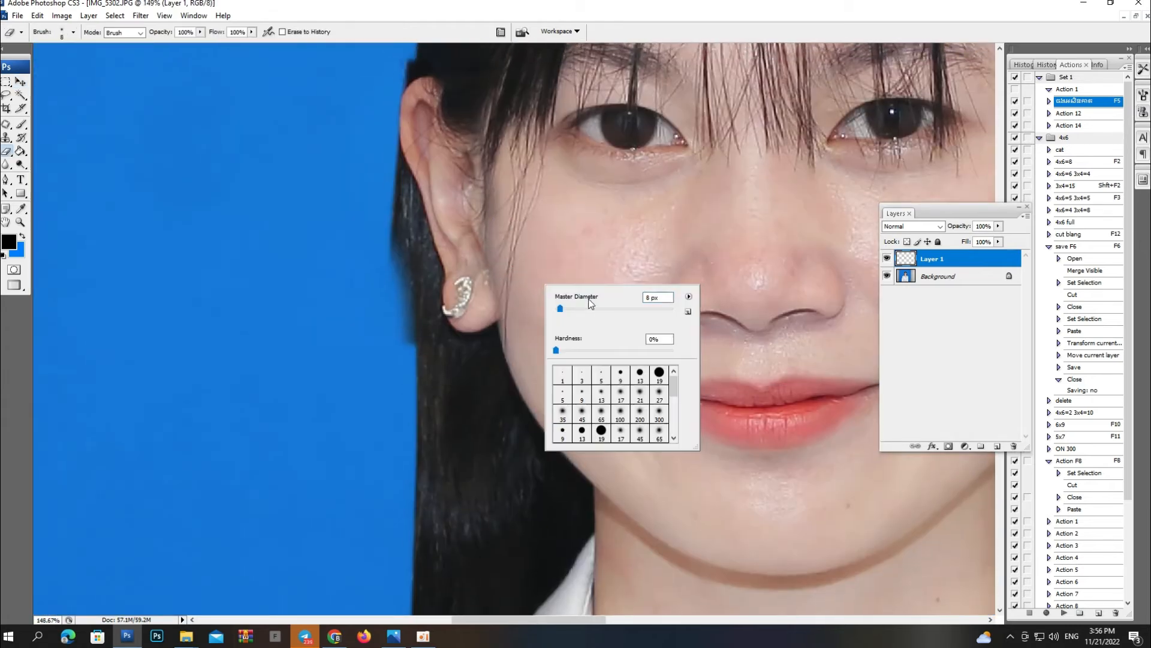
click(582, 305)
key(Return)
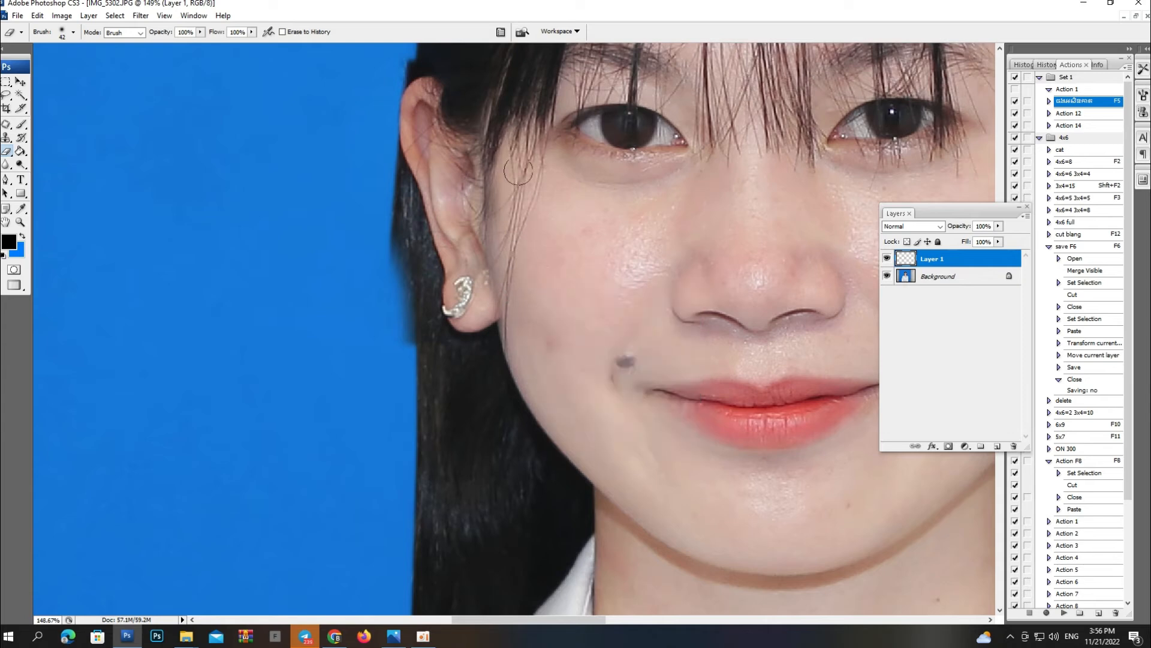
Step: Merge the mirrored ear layer into the background
key(ctrl+minus)
key(ctrl+minus)
key(ctrl+minus)
key(ctrl+minus)
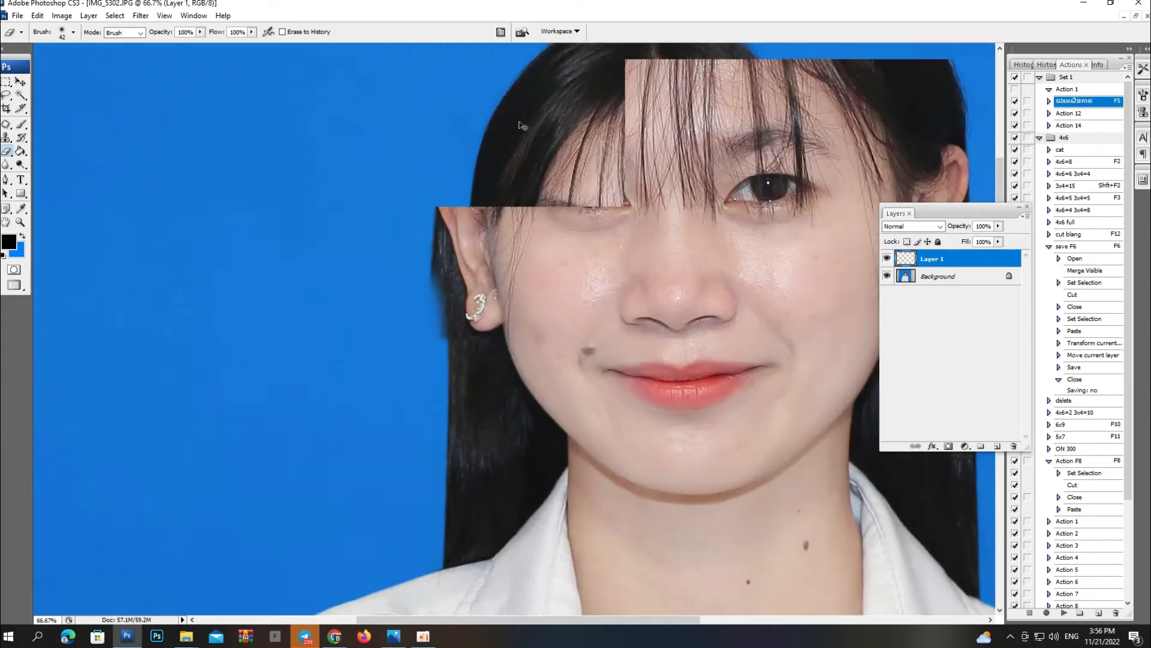
key(ctrl+shift+e)
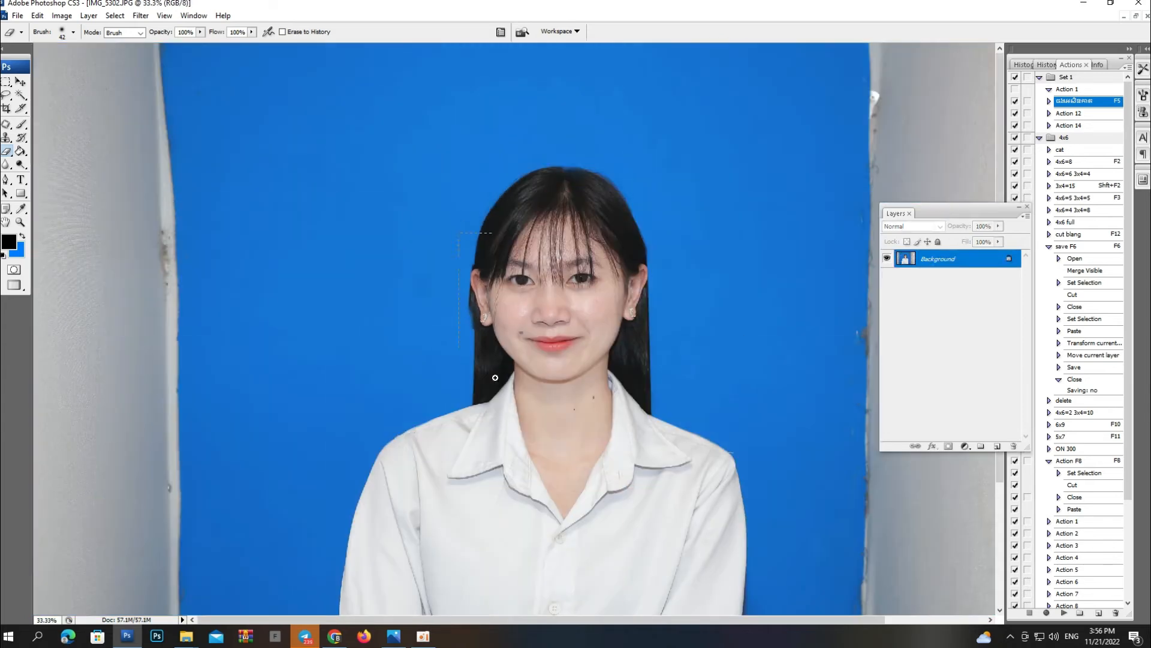
Step: Trace a Pen path along the outer edge of the mirrored ear and hair and around the adjacent blue backdrop
drag(496, 377, 495, 378)
key(p)
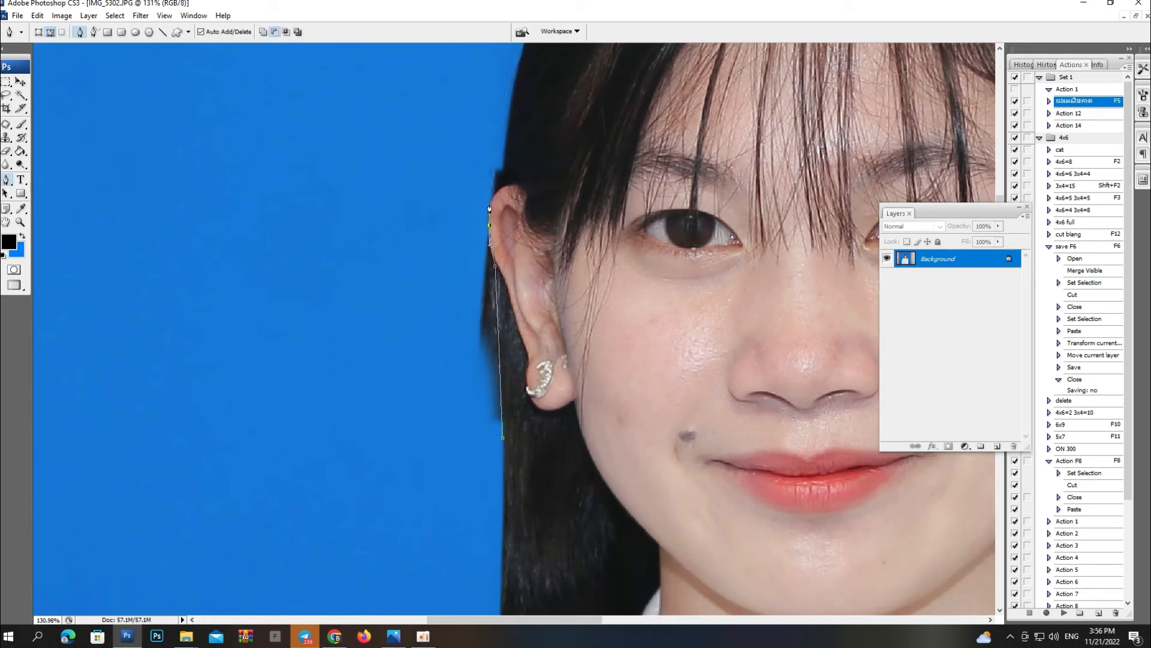
key(ctrl+minus)
key(ctrl+minus)
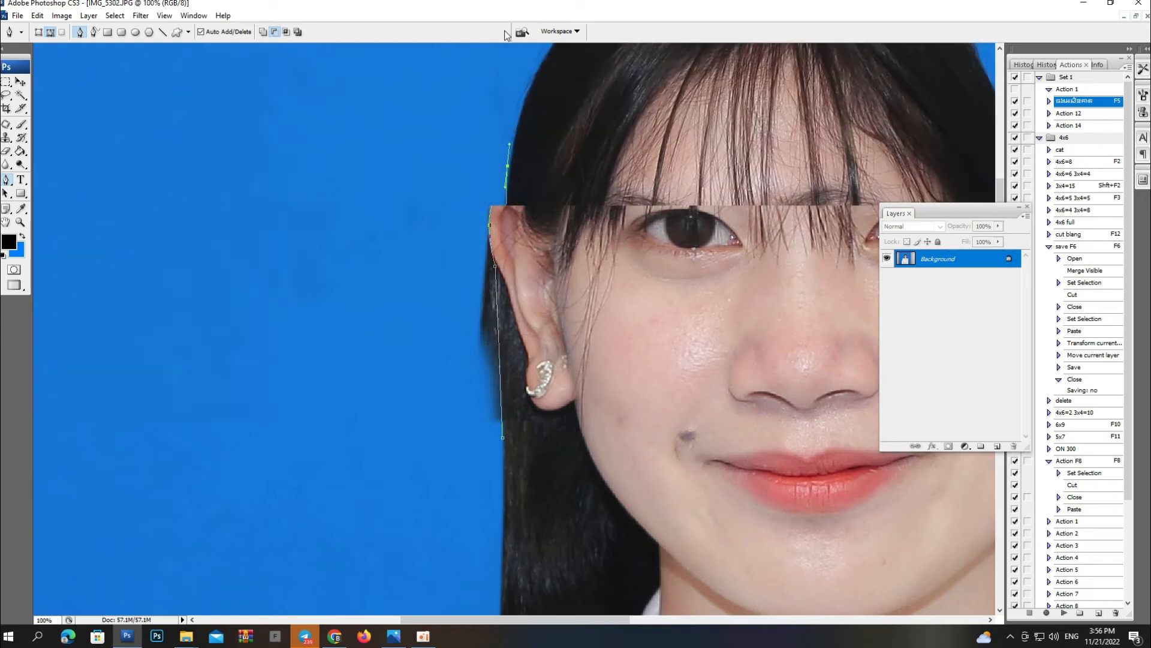
drag(296, 223, 236, 375)
click(295, 466)
click(370, 483)
click(433, 497)
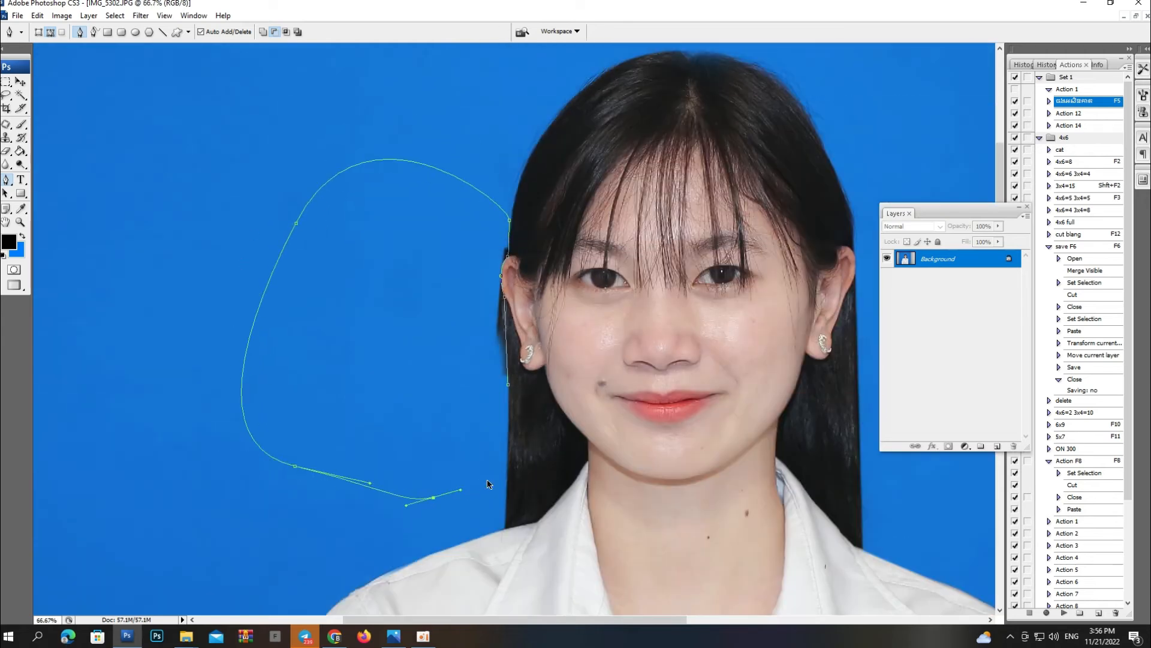
Step: Convert the path to a feathered selection and clone blue backdrop over the uneven hair protruding beside the mirrored ear
key(ctrl+Return)
key(ctrl+alt+d)
key(Return)
key(s)
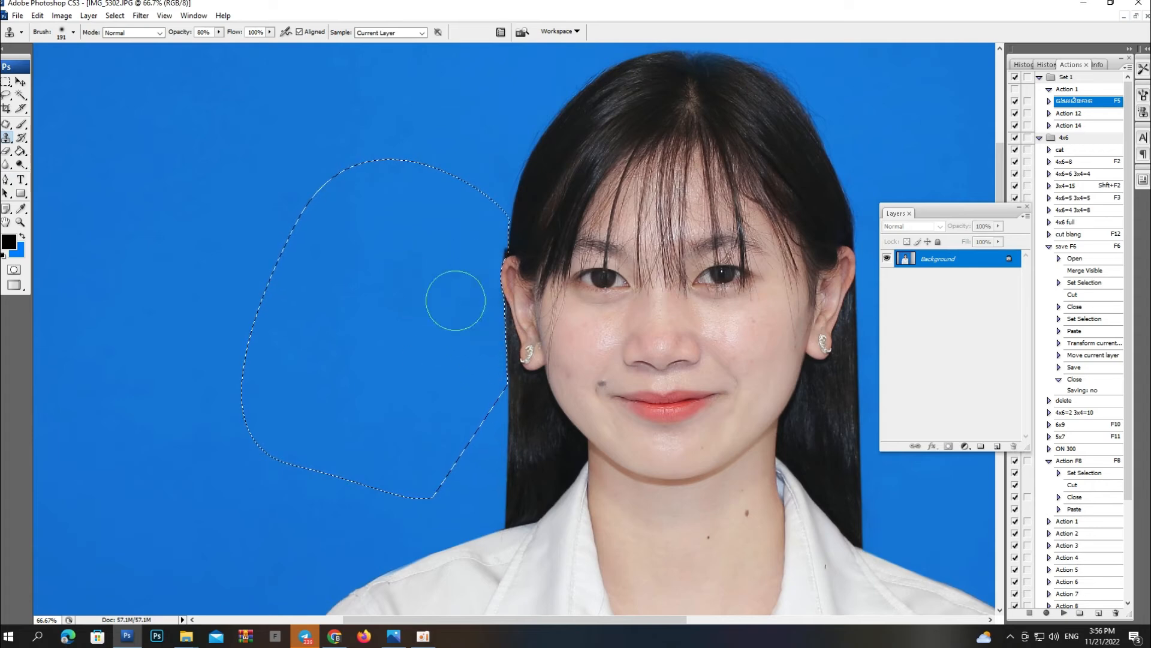
Step: Examine the added ear and the cleaned hair outline in the full portrait and close up
key(ctrl+minus)
key(ctrl+minus)
key(ctrl+minus)
key(ctrl+minus)
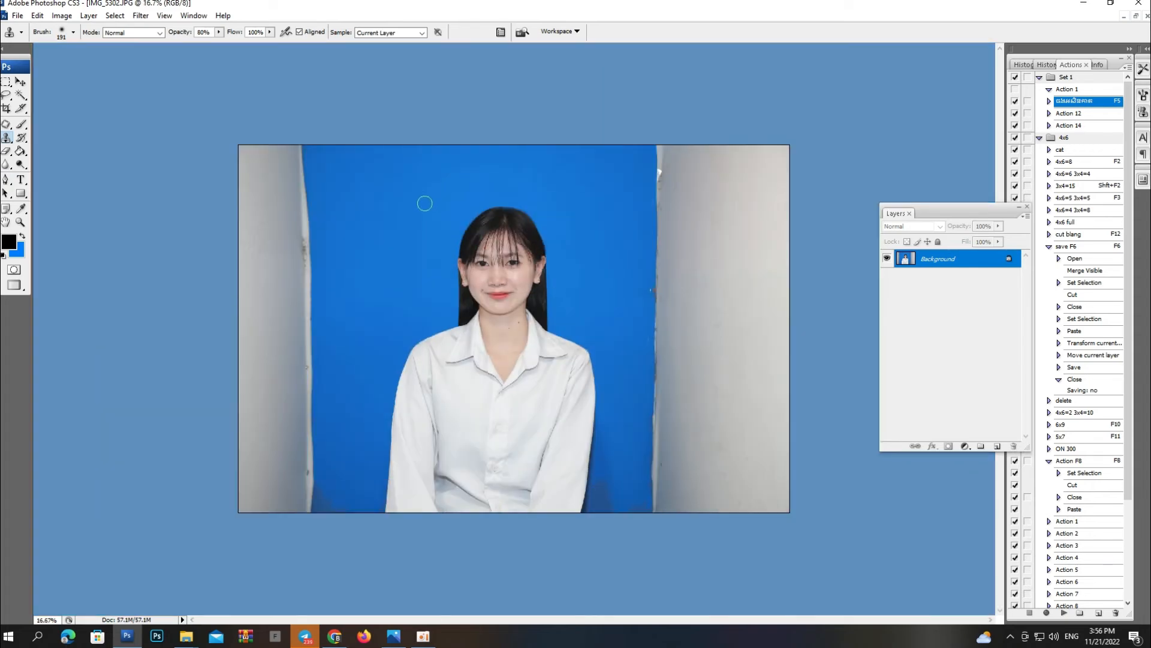
ctrl+click(574, 332)
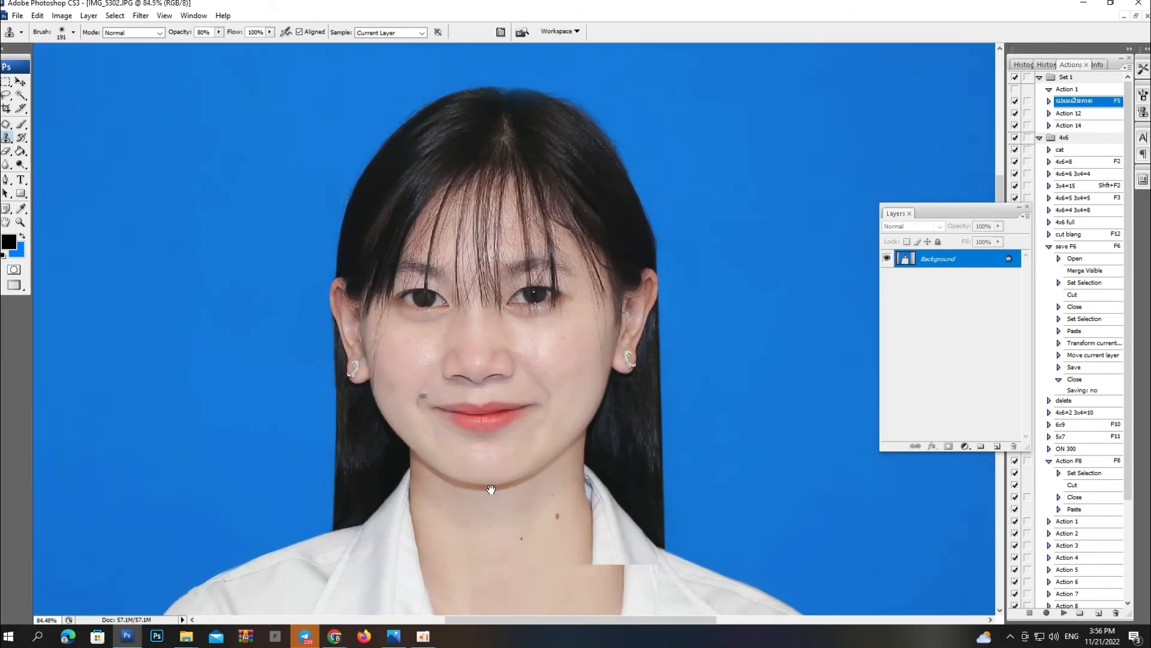
ctrl+click(488, 484)
drag(532, 507, 568, 547)
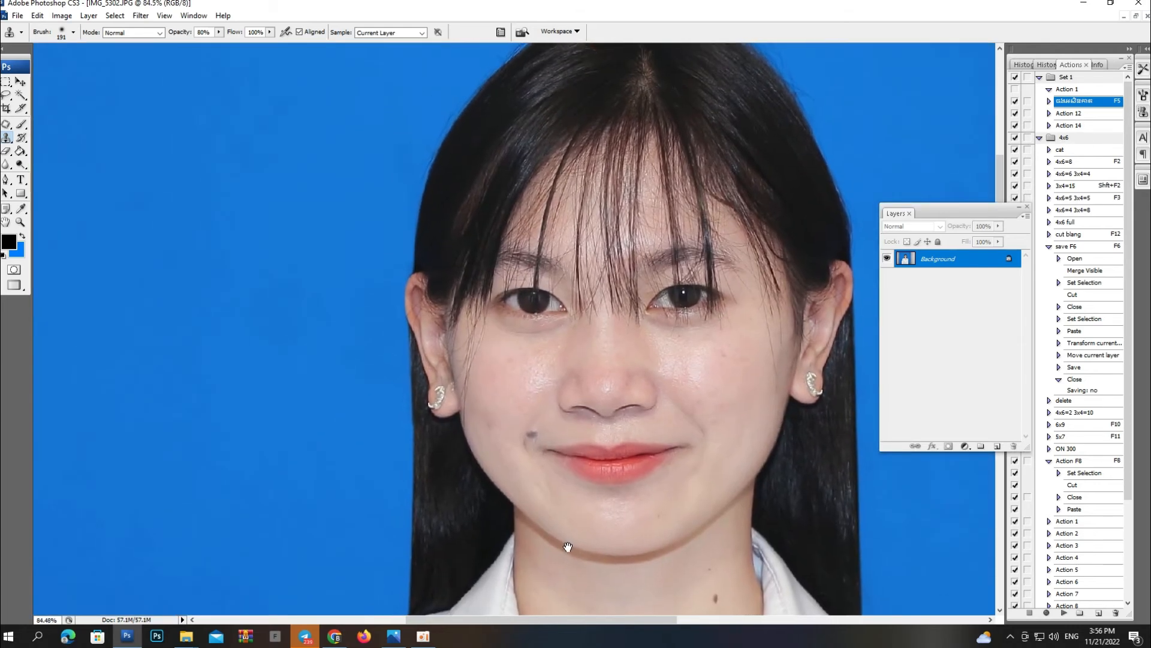
key(ctrl+minus)
key(ctrl+minus)
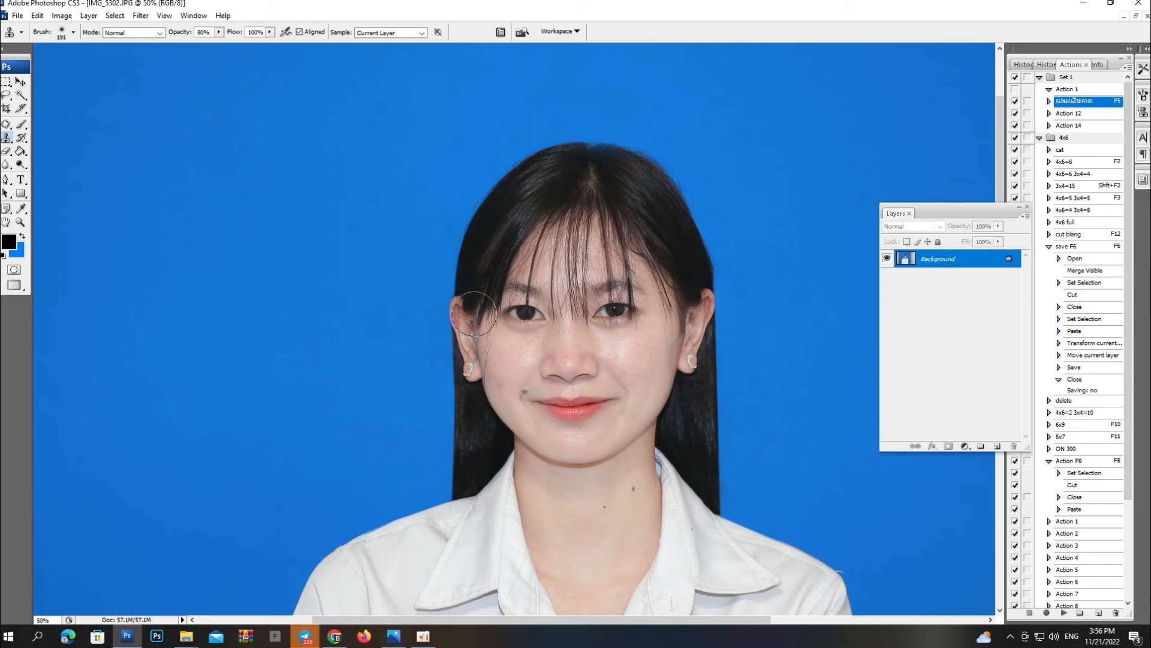
Step: Smooth the portrait's skin with the Portraiture filter's Smoothing: Medium preset, checking the face in the before-and-after preview
key(ctrl+0)
key(c)
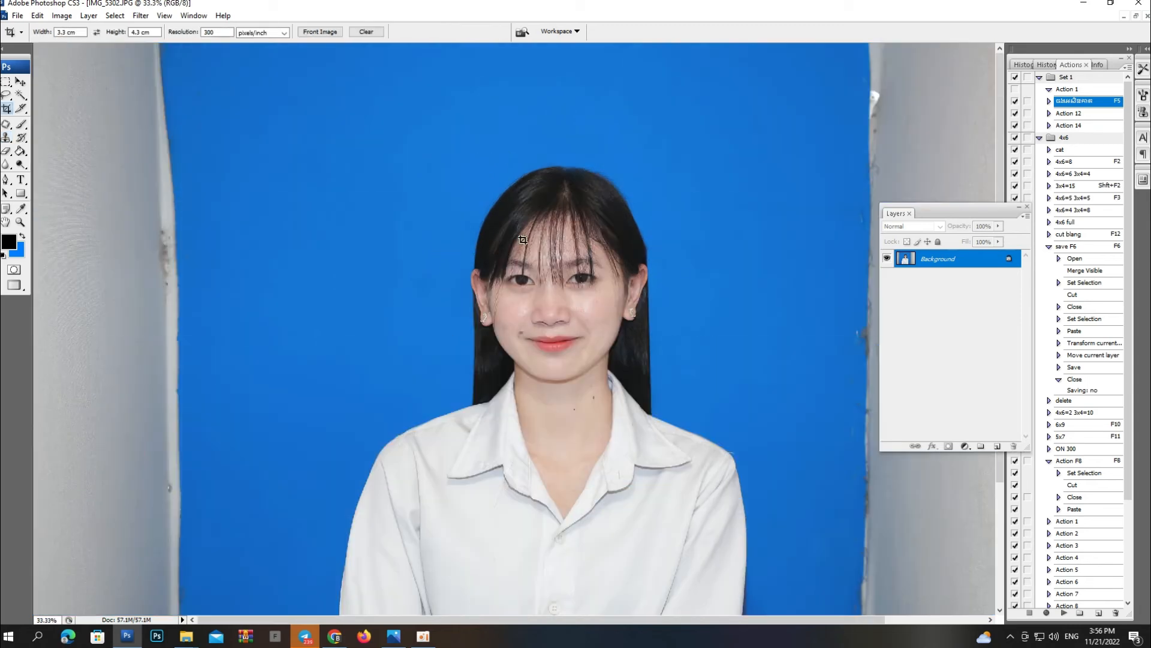
drag(360, 228, 659, 390)
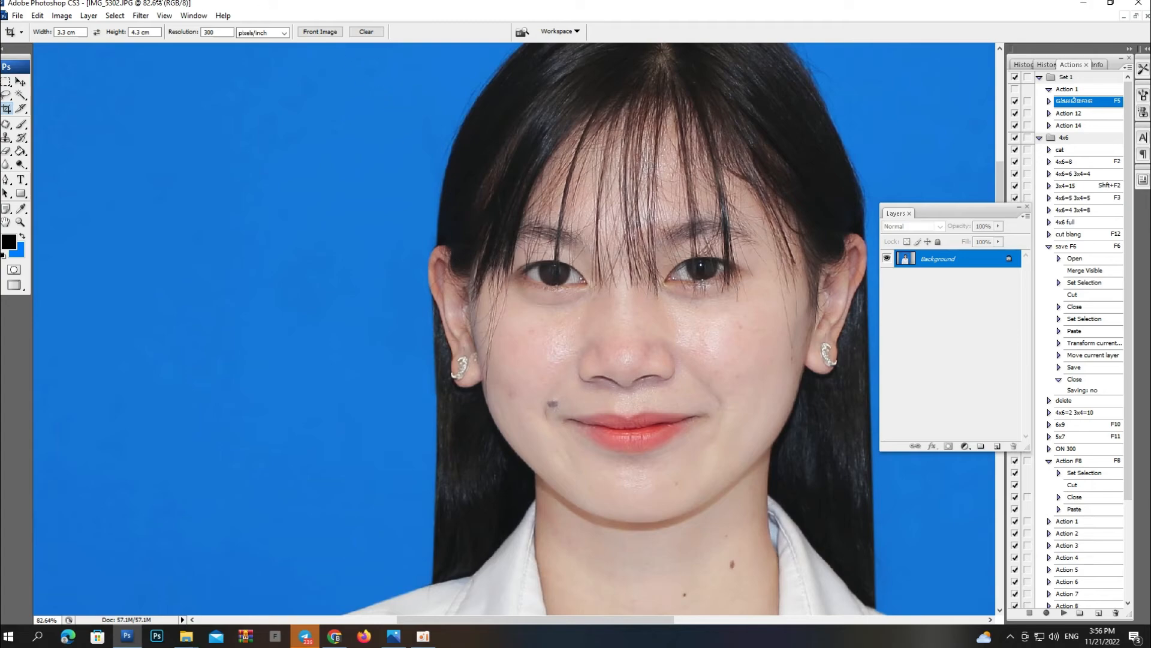
click(139, 17)
click(297, 302)
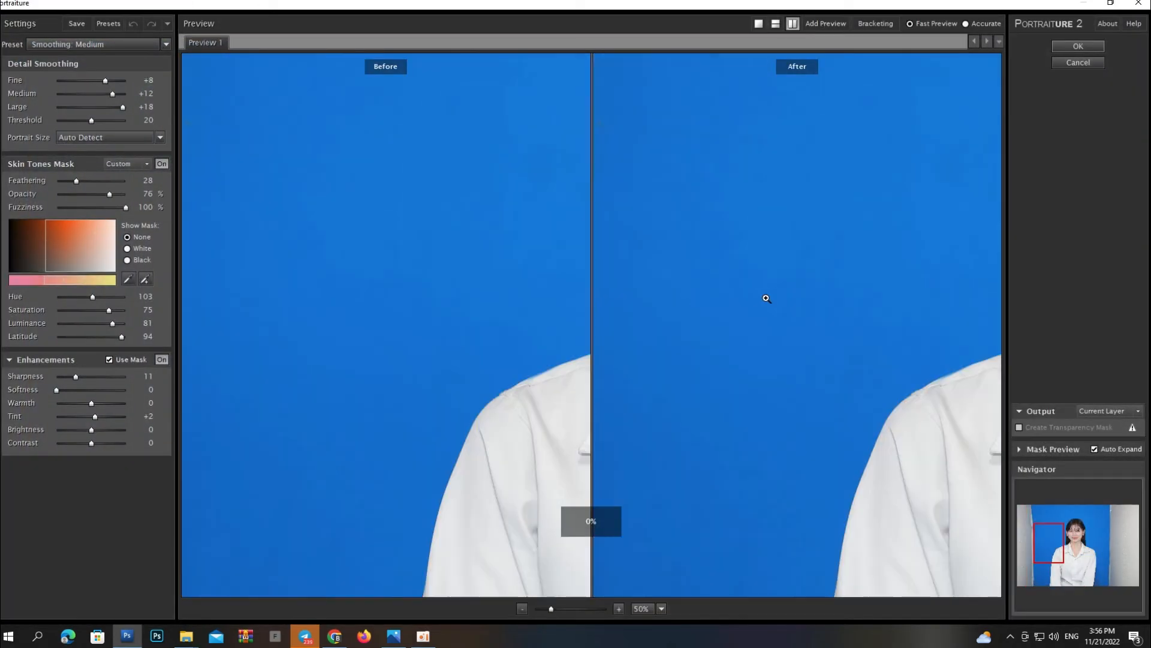
click(767, 298)
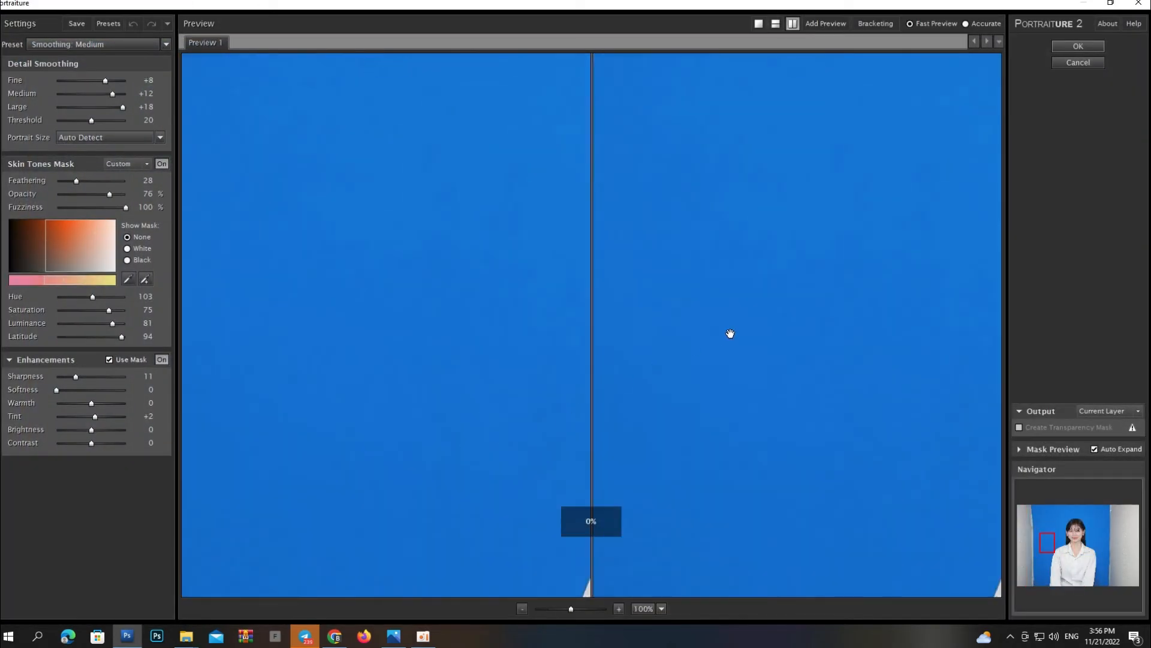
drag(730, 332, 431, 475)
drag(722, 379, 558, 497)
drag(729, 401, 853, 346)
drag(756, 383, 742, 391)
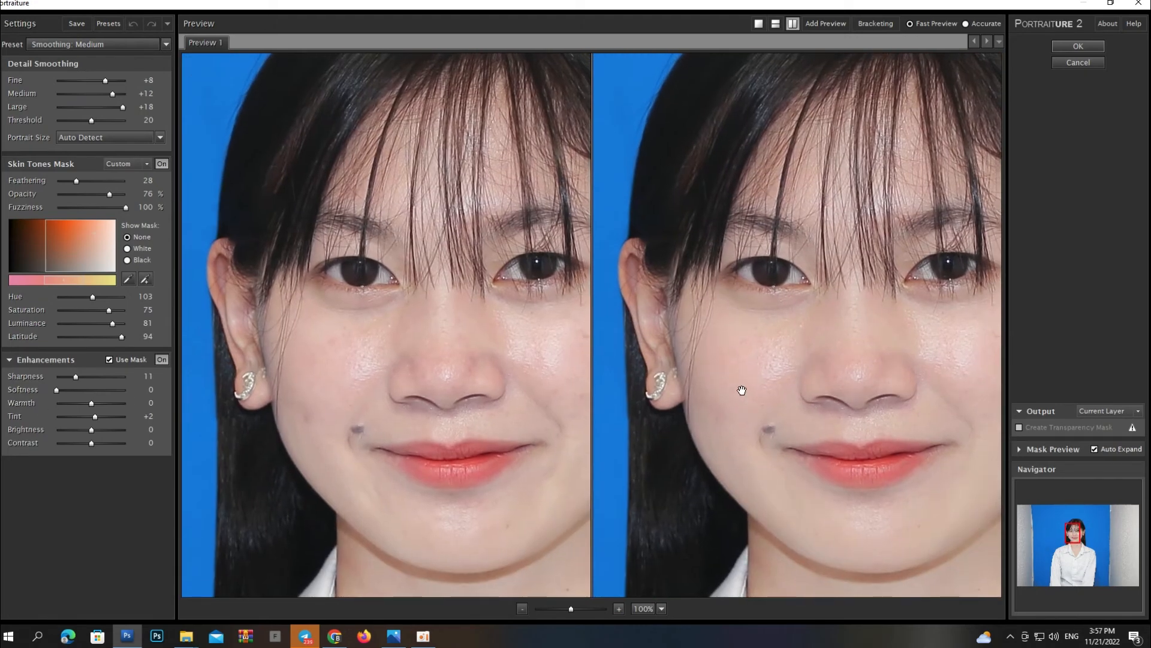
drag(747, 385, 707, 397)
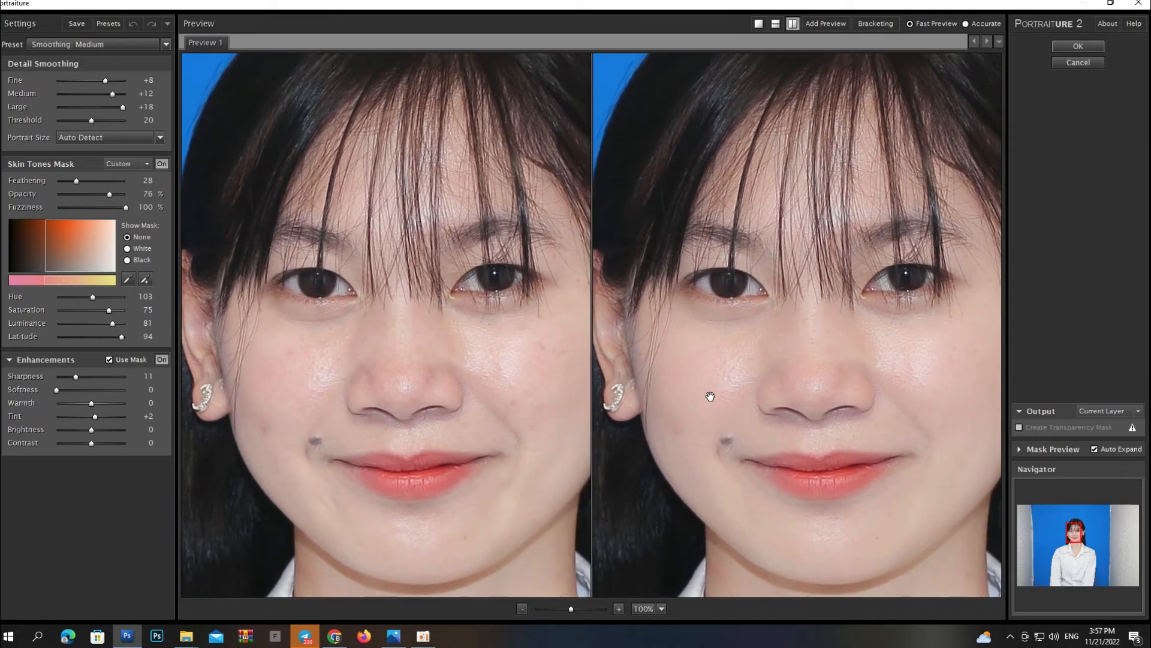
key(Return)
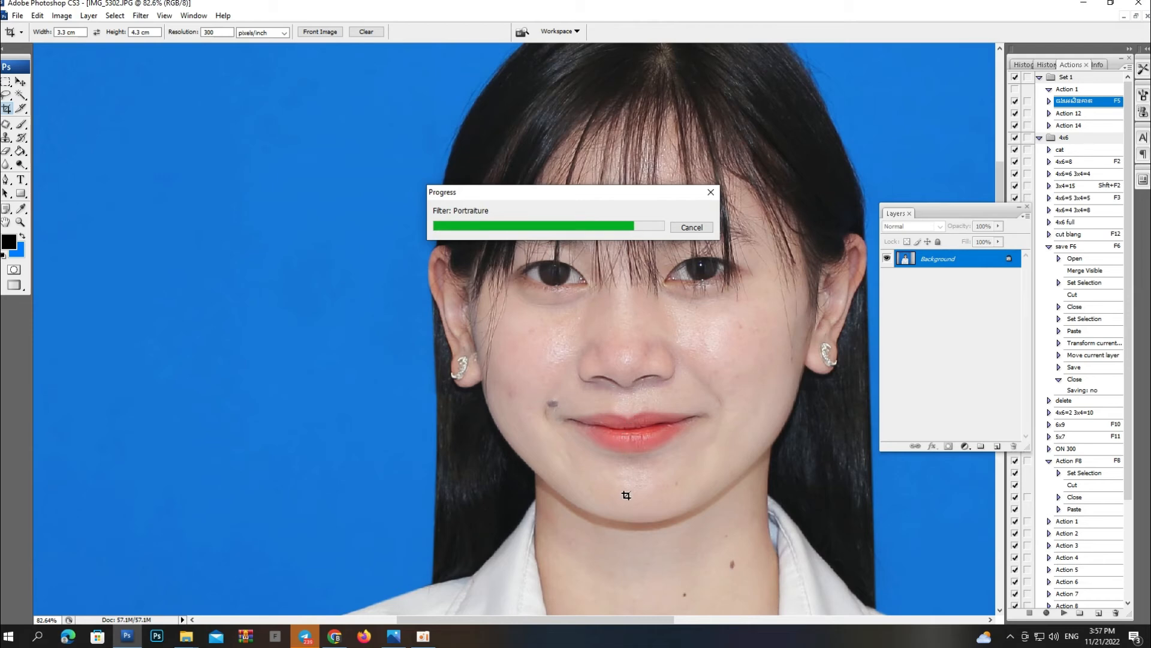
Step: Adjust the portrait's midtones with Curves and set the Color Balance yellow-blue level to -2
key(ctrl+minus)
key(ctrl+minus)
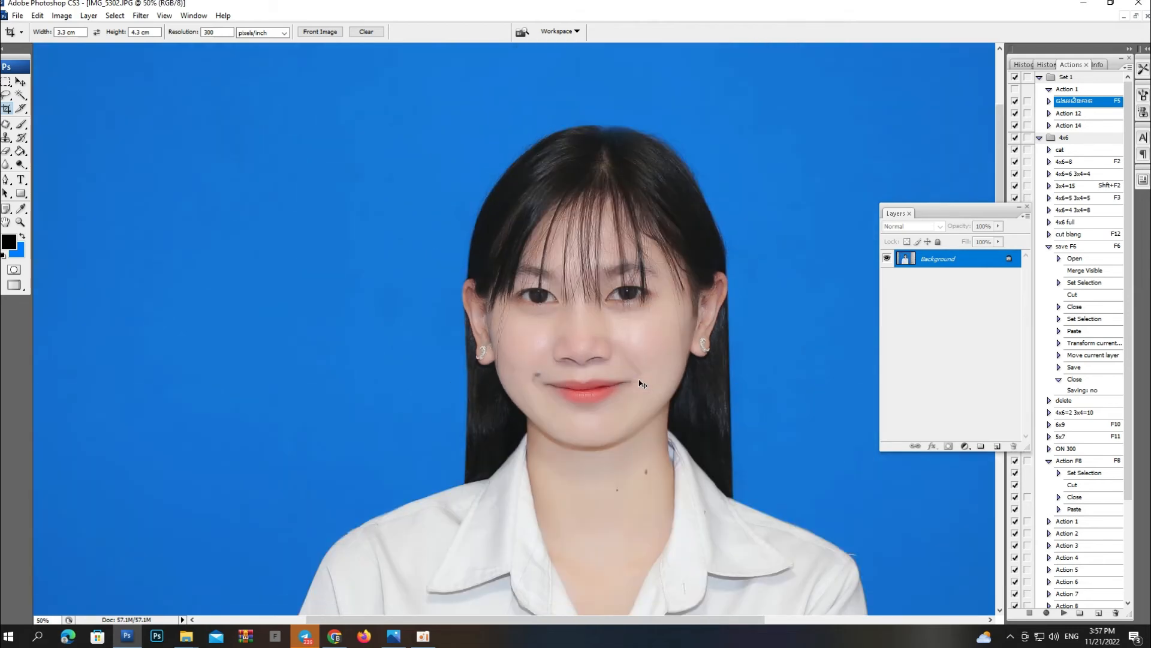
key(ctrl+plus)
key(ctrl+m)
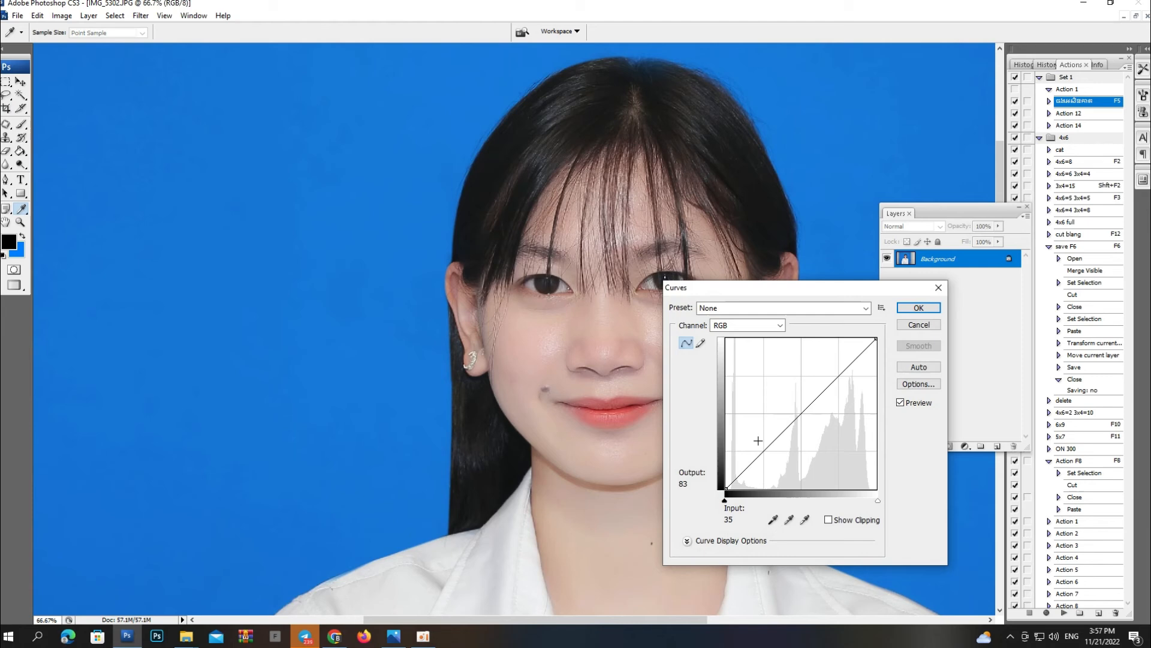
click(790, 424)
key(Return)
key(ctrl+b)
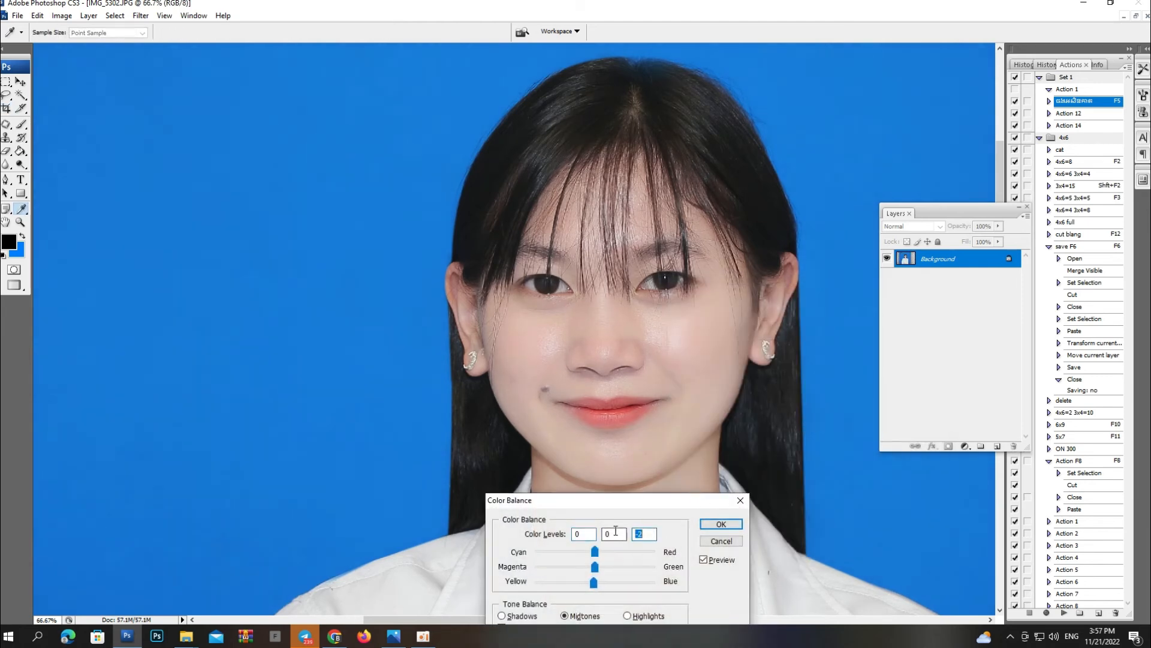
key(Return)
Step: Crop the photo with the 15x20 =400 crop preset, framing the subject from above the head to the mid-chest
key(c)
key(ctrl+minus)
key(ctrl+minus)
key(ctrl+minus)
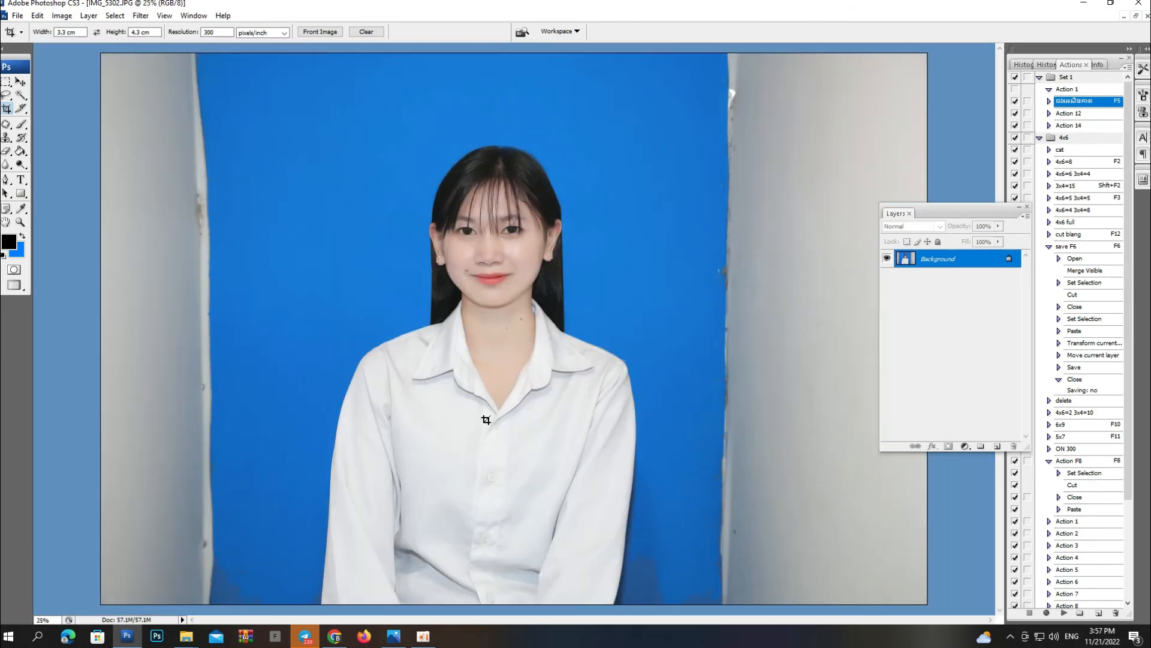
click(22, 32)
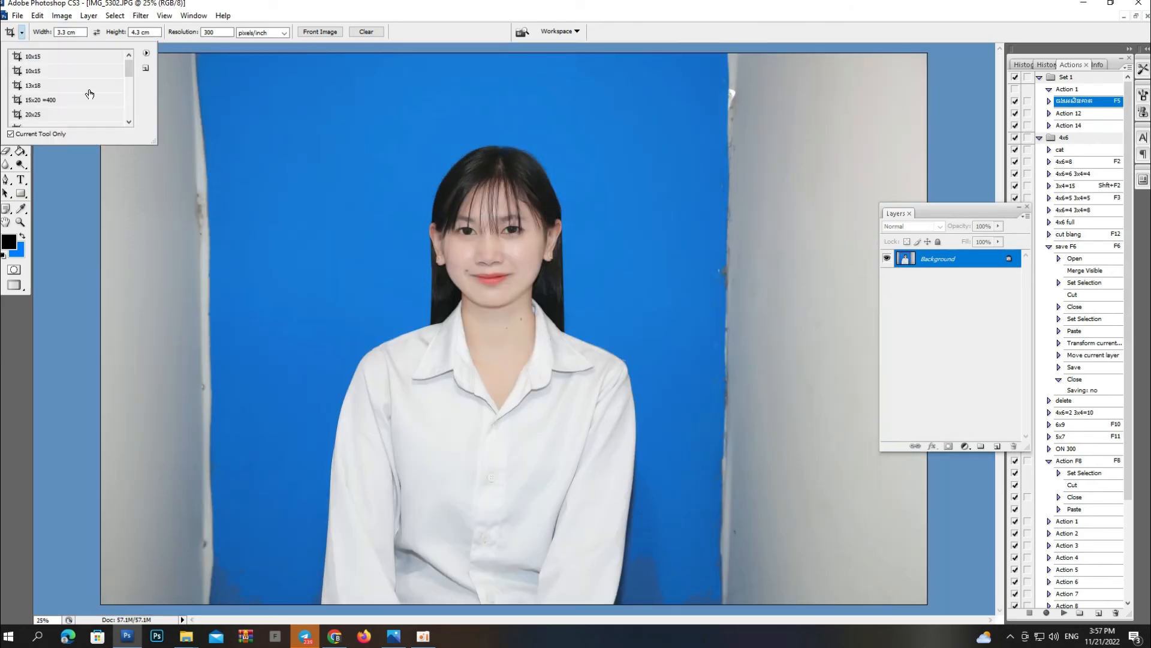
click(89, 100)
drag(357, 119, 643, 485)
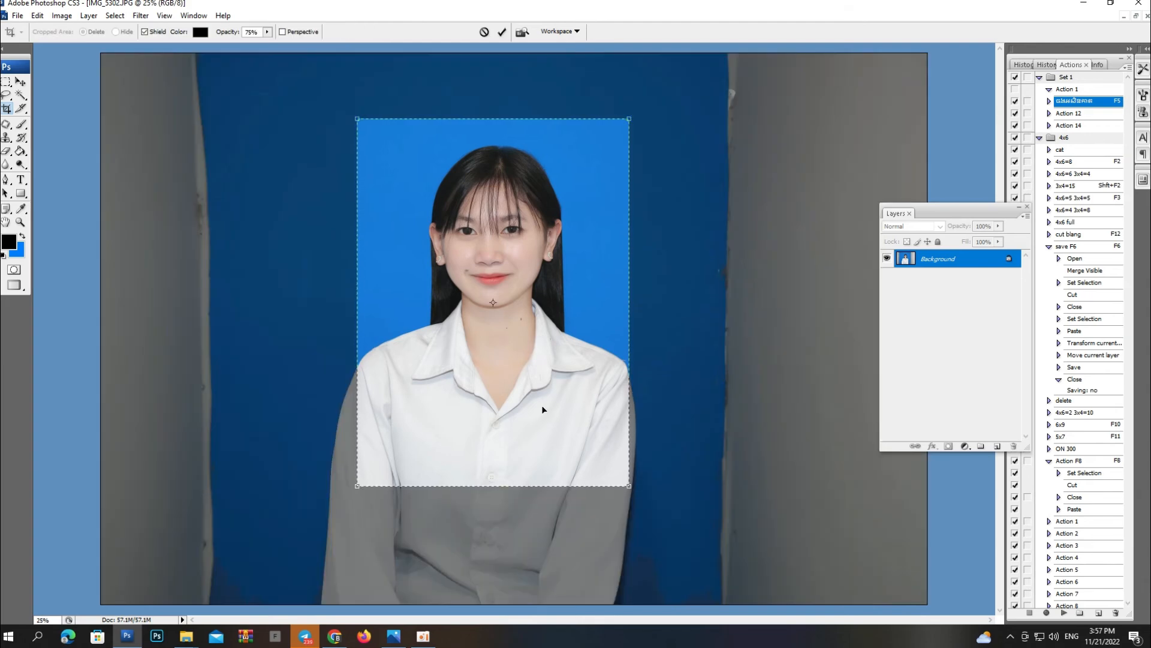
key(Return)
Step: Trace a Pen path along the outer hair edge above the mirrored ear and around the adjacent blue backdrop
key(ctrl+plus)
key(ctrl+plus)
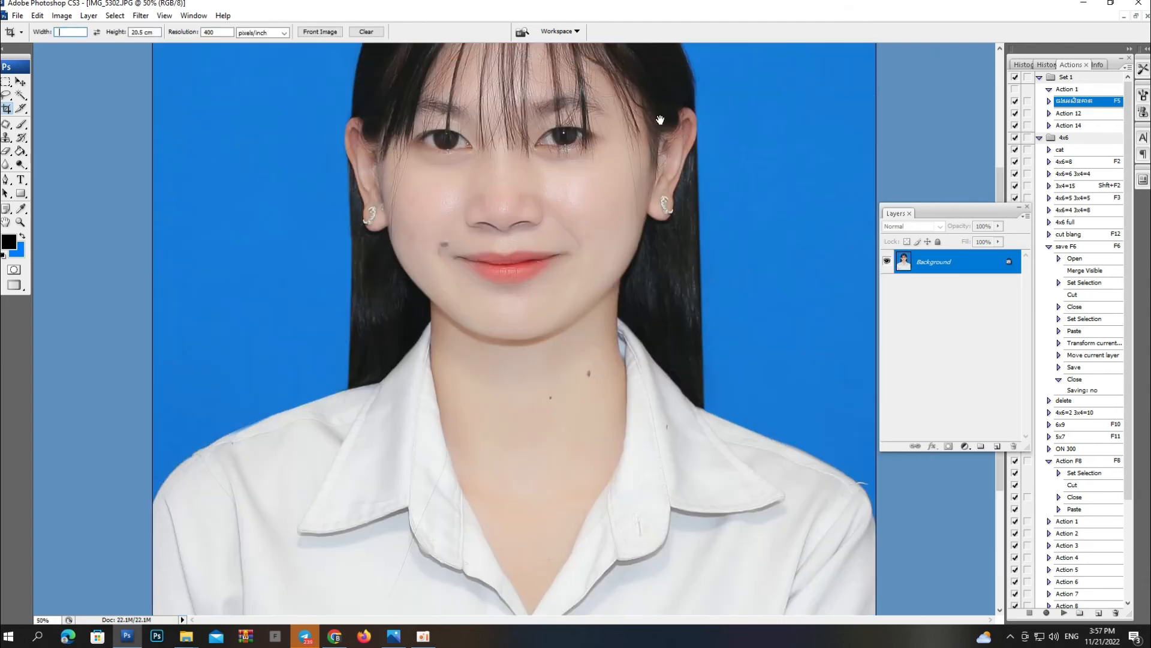
key(ctrl+minus)
key(ctrl+minus)
drag(513, 173, 646, 259)
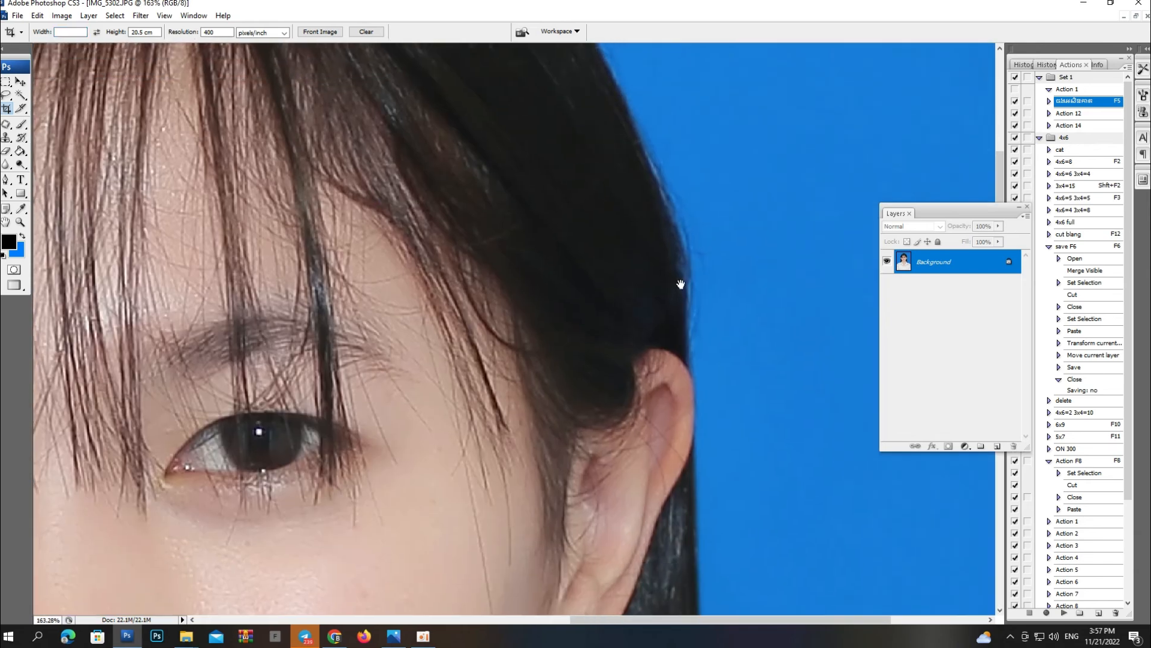
key(p)
click(685, 360)
mouse_move(636, 182)
mouse_down()
mouse_move(678, 306)
mouse_move(648, 166)
mouse_up()
key(ctrl+minus)
key(ctrl+minus)
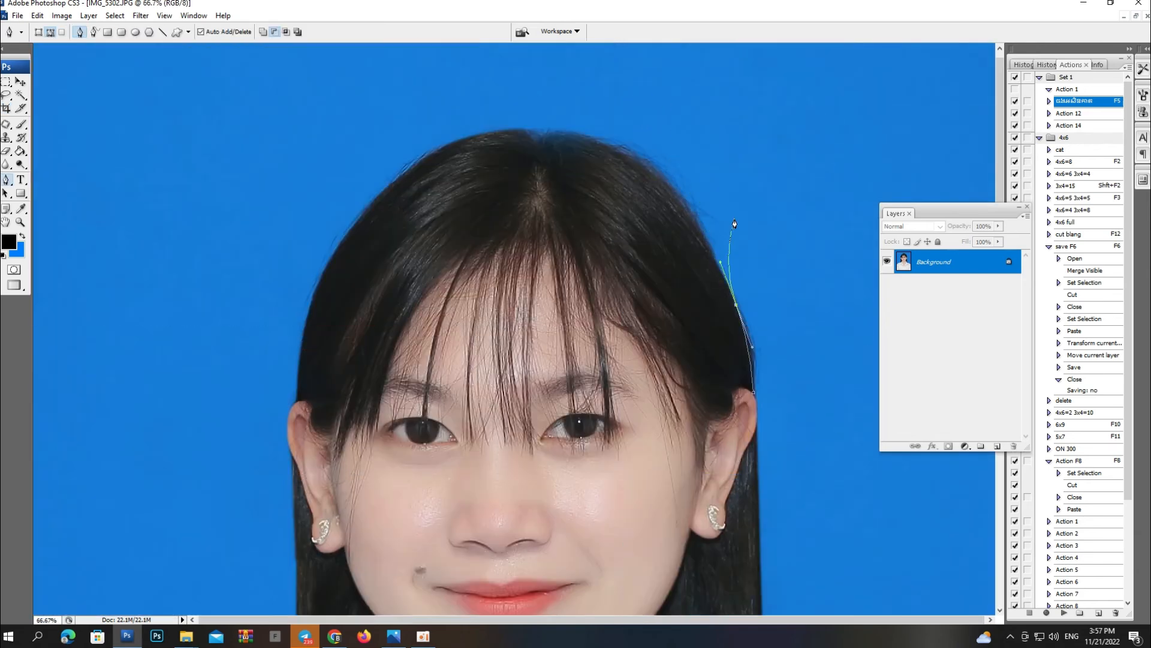
key(f)
drag(472, 184, 364, 179)
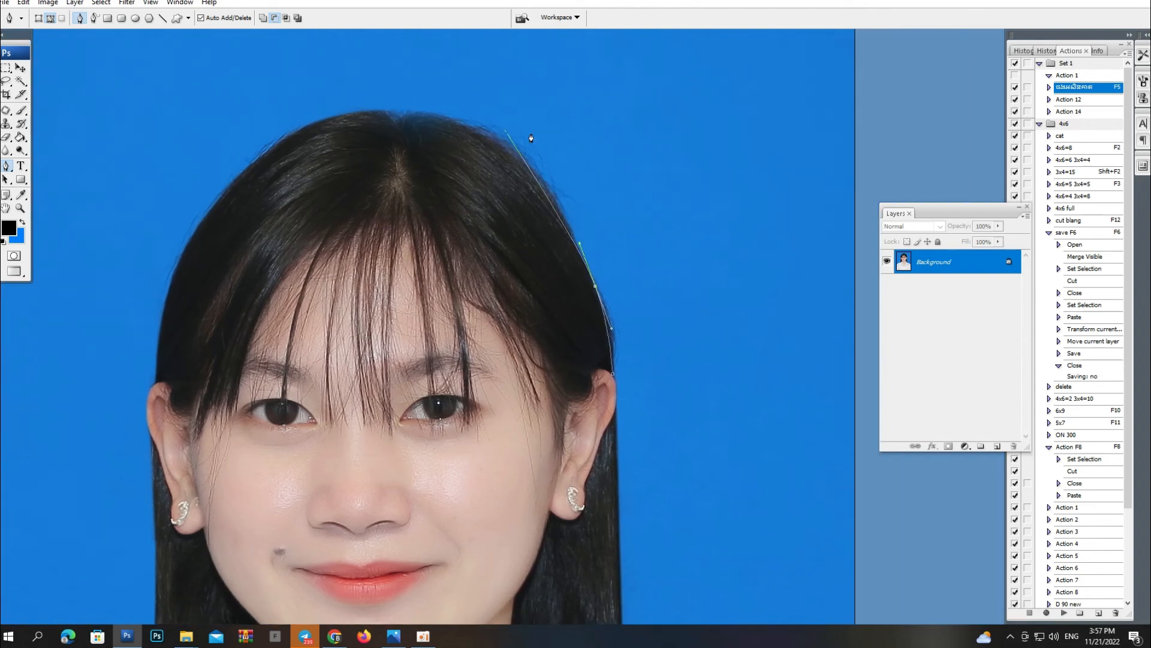
drag(513, 143, 486, 109)
drag(730, 137, 757, 179)
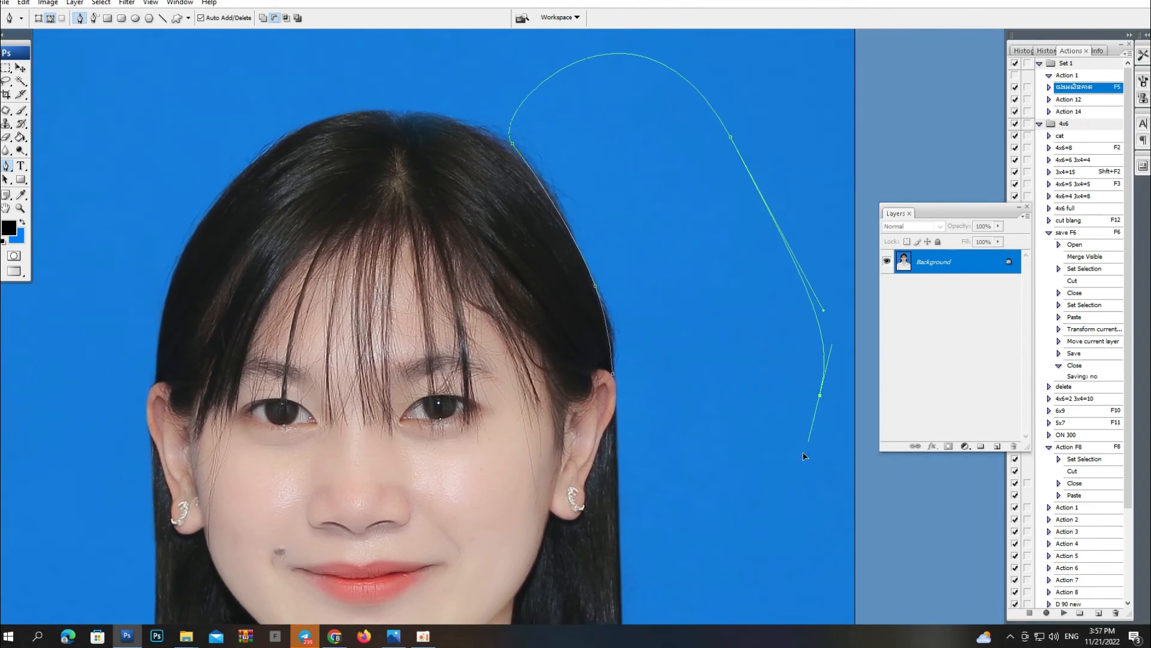
drag(820, 395, 774, 480)
click(617, 395)
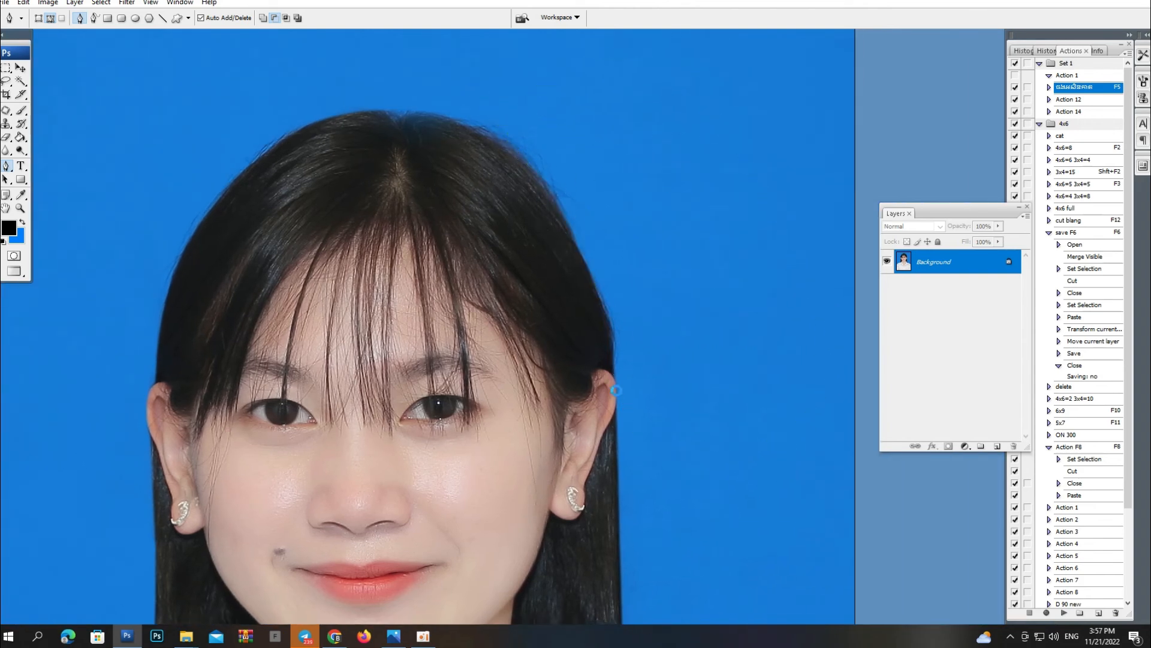
Step: Turn the hair-edge path into a feathered selection, clone blue backdrop over the stray hairs inside it, and deselect
key(ctrl+Return)
key(ctrl+plus)
key(ctrl+plus)
key(ctrl+alt+d)
key(Return)
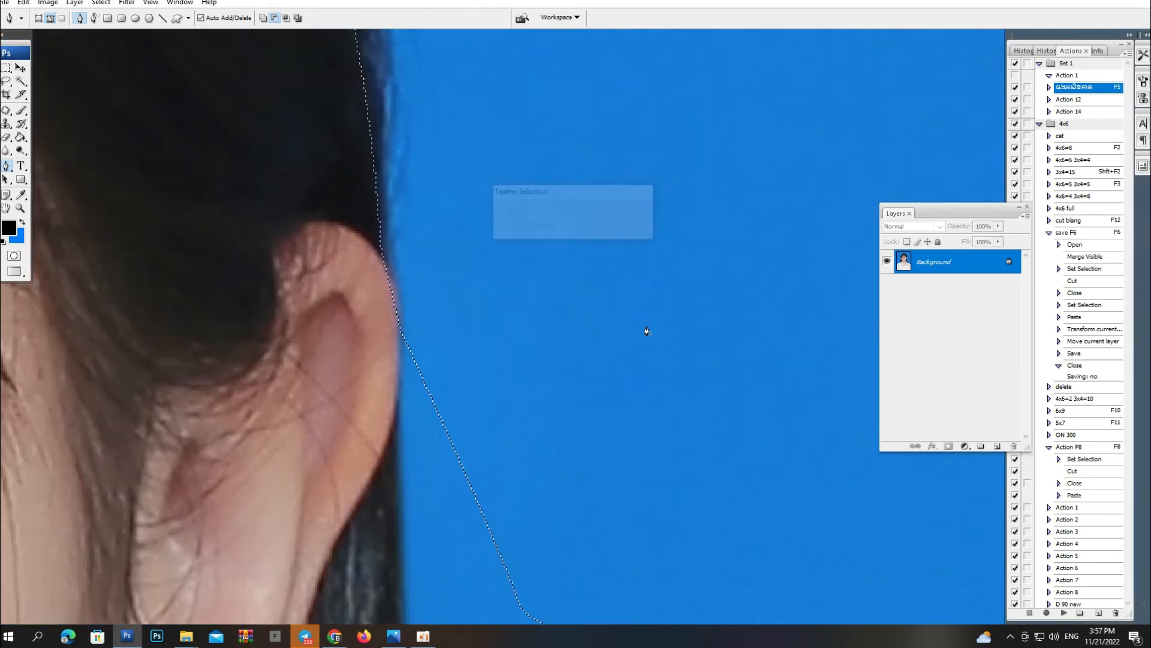
key(ctrl+0)
key(ctrl+plus)
key(s)
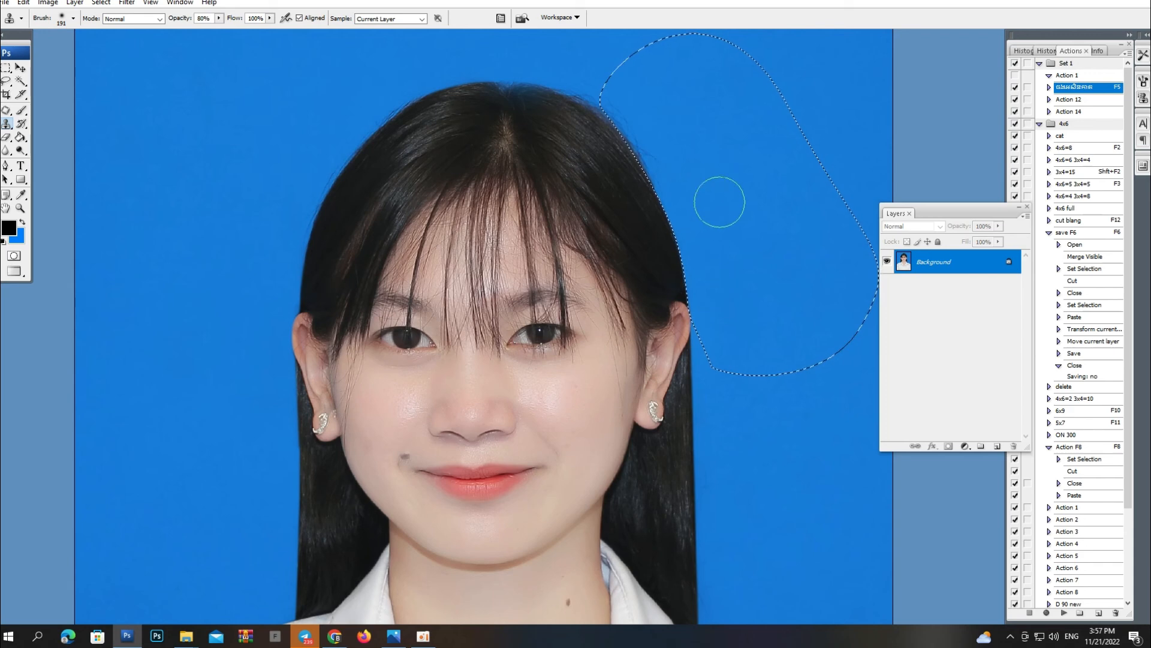
alt+click(721, 202)
drag(670, 171, 654, 103)
key(ctrl+d)
key(ctrl+0)
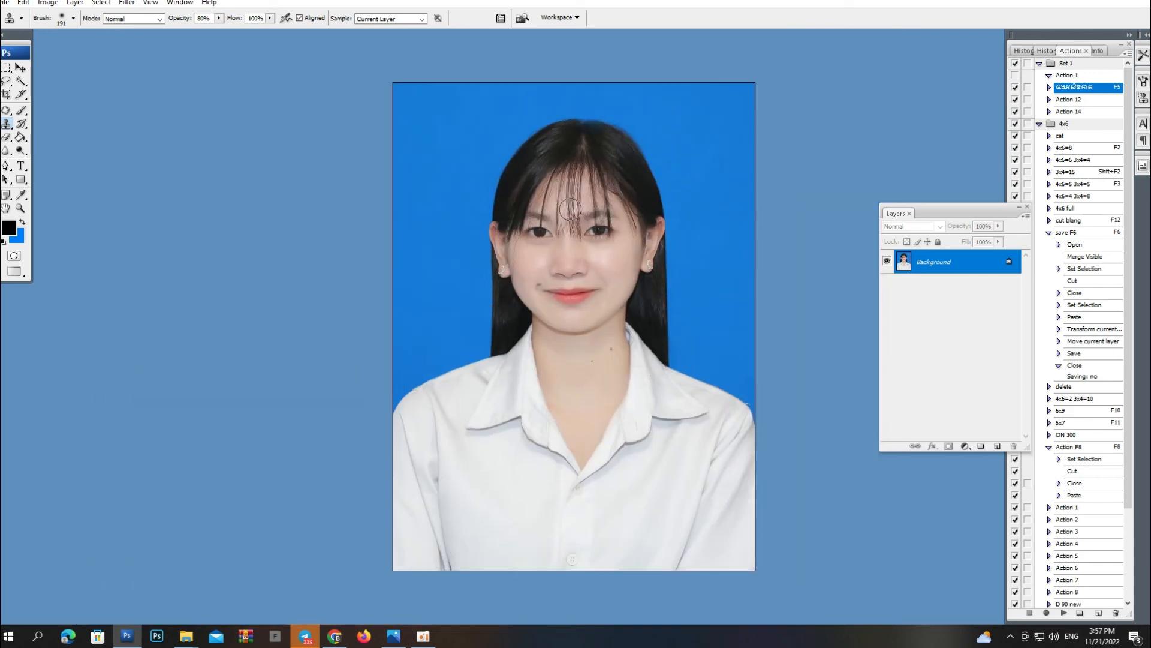
Step: Select the inner area of the lower lip with a freehand lasso and feather the selection
key(ctrl+plus)
key(ctrl+plus)
key(ctrl+minus)
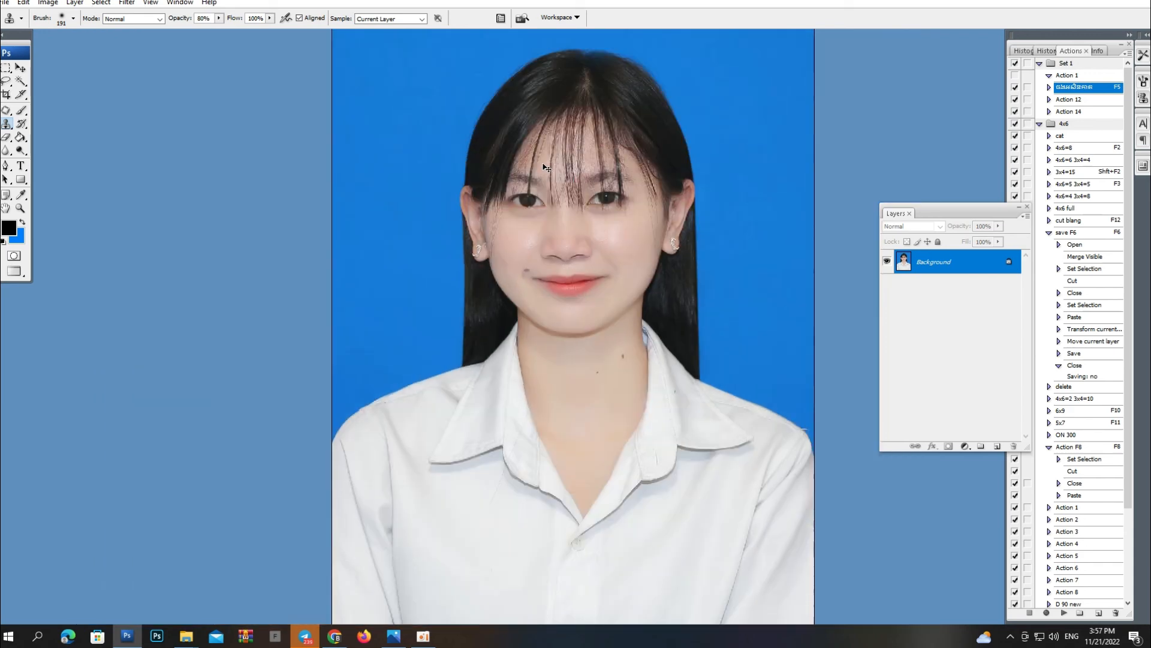
drag(609, 306, 624, 390)
mouse_move(528, 360)
mouse_down()
mouse_move(620, 404)
mouse_move(548, 371)
mouse_up()
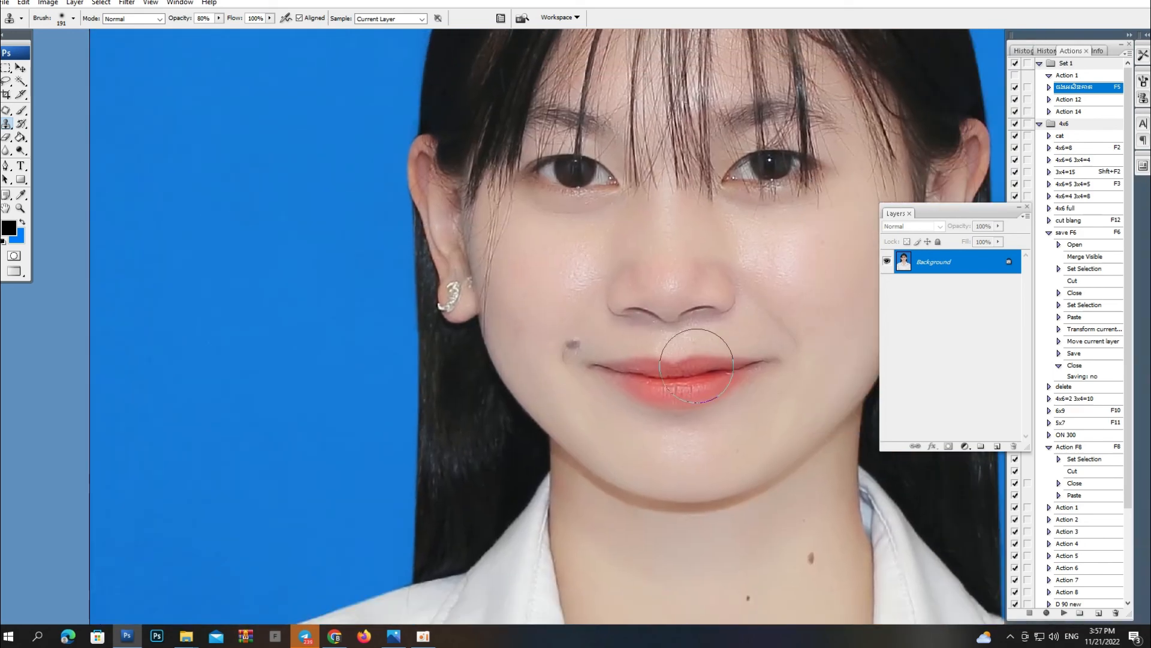
key(l)
mouse_move(710, 367)
mouse_down()
mouse_move(693, 396)
mouse_move(626, 374)
mouse_up()
key(ctrl+alt+d)
key(Return)
Step: Redden the selected lip area with Color Balance levels of +16 cyan-red and -9 magenta-green, and deselect
key(ctrl+b)
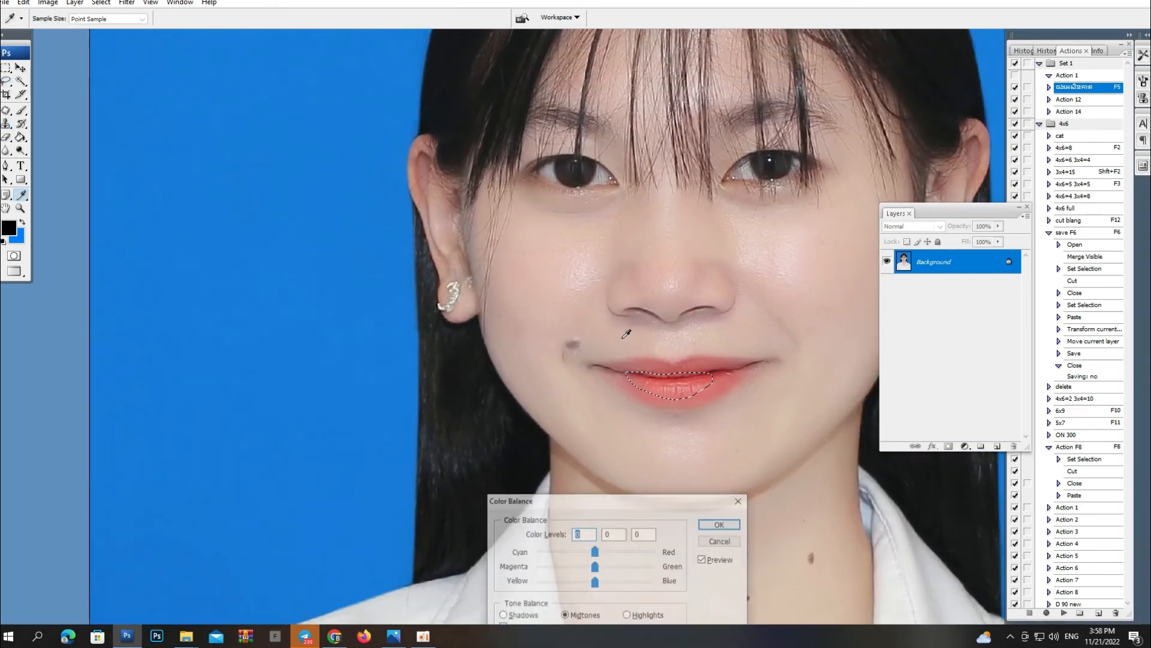
drag(595, 566, 591, 573)
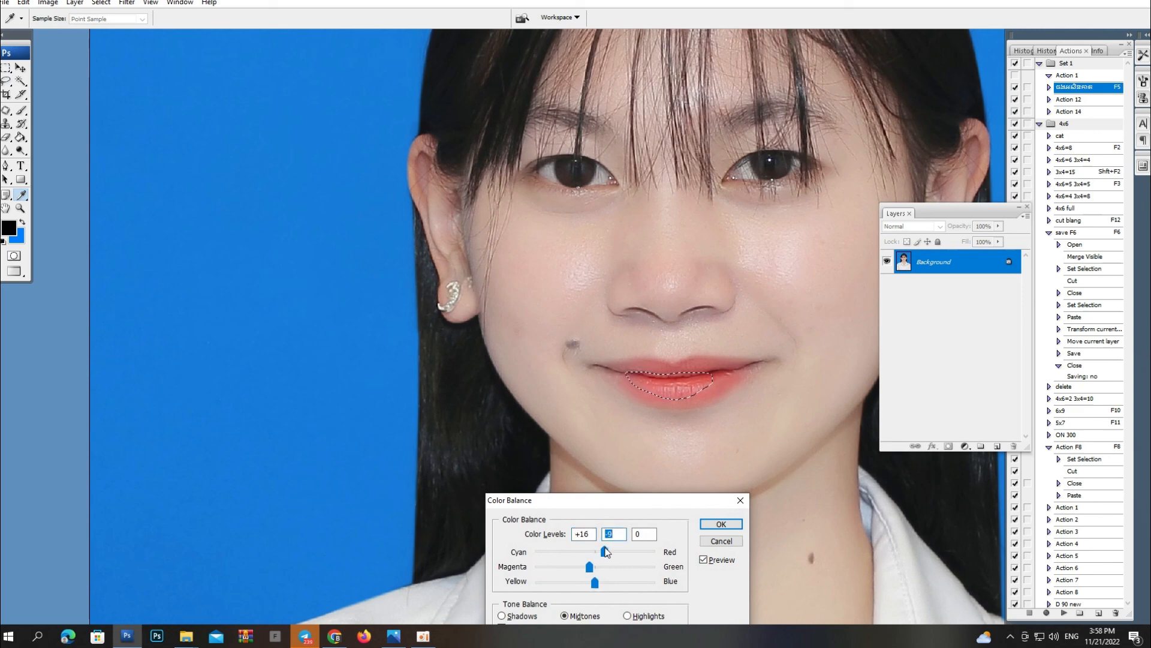
key(Return)
key(ctrl+d)
key(ctrl+minus)
key(ctrl+minus)
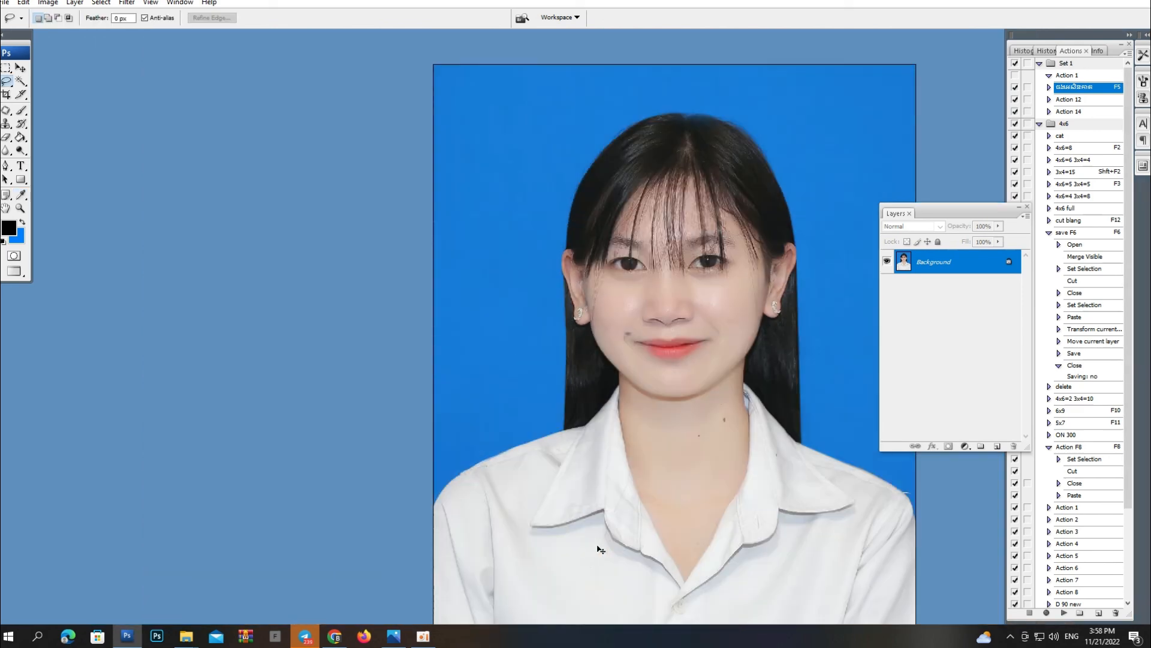
Step: Examine the skin tone and lip color across the whole cropped portrait
key(o)
key(ctrl+minus)
key(ctrl+minus)
key(ctrl+minus)
key(ctrl+minus)
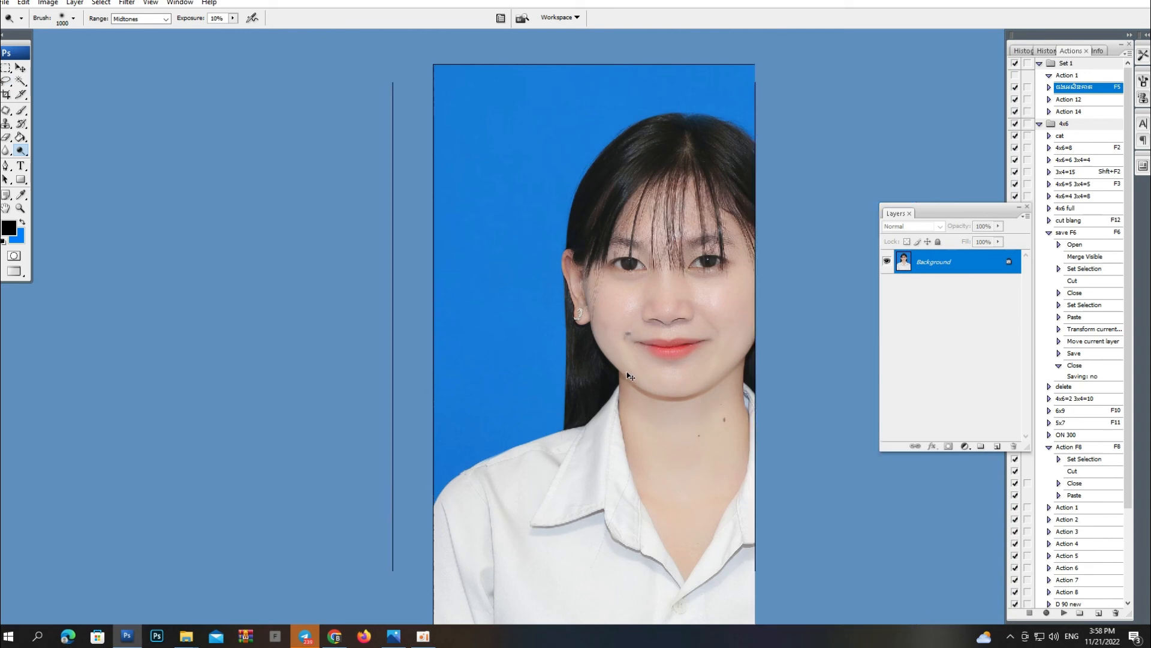
key(ctrl+plus)
key(ctrl+plus)
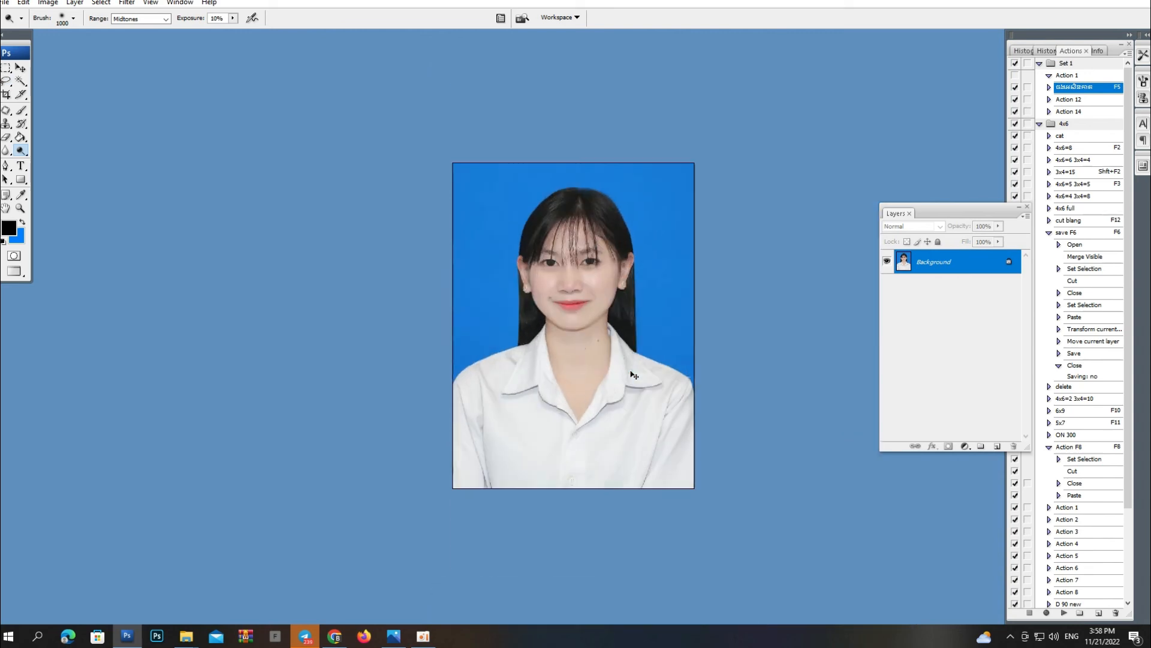
key(ctrl+plus)
key(ctrl+plus)
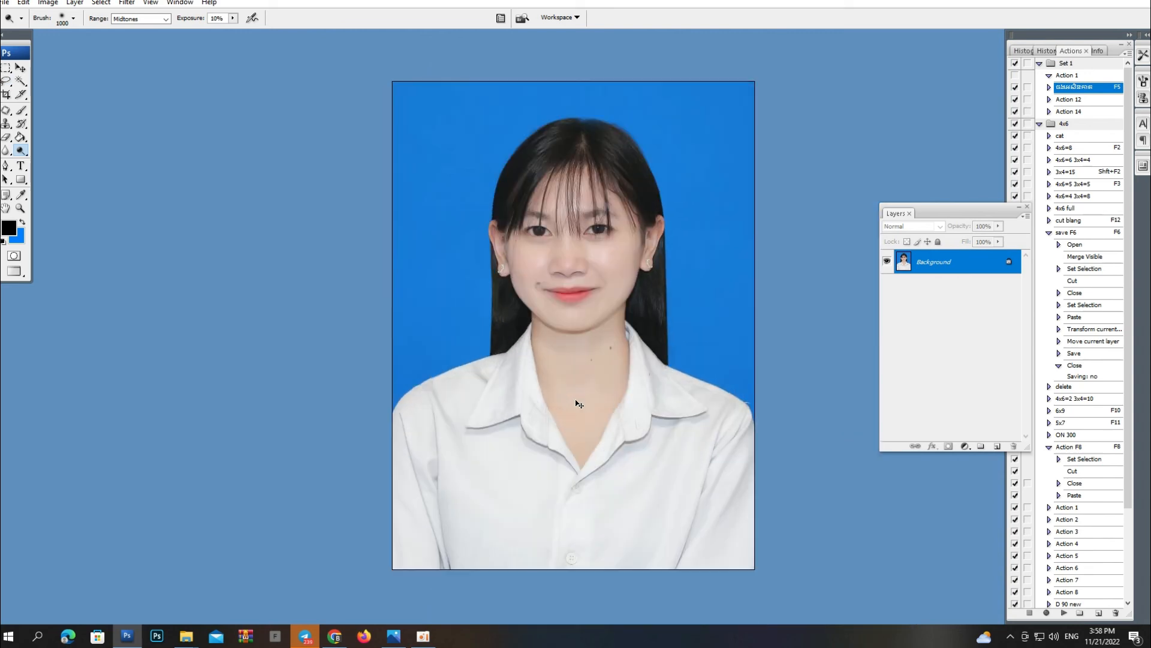
Step: Activate the Burn tool with the Midtones range and 50% exposure for close-up work on the face
ctrl+click(615, 342)
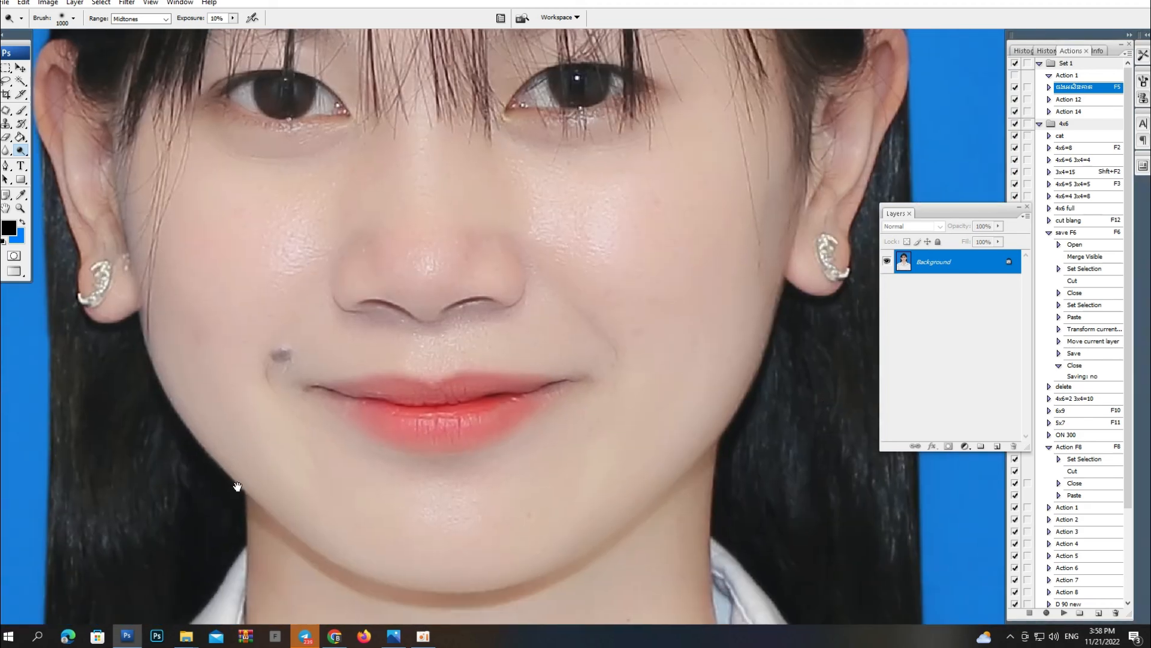
key(ctrl+minus)
key(shift+o)
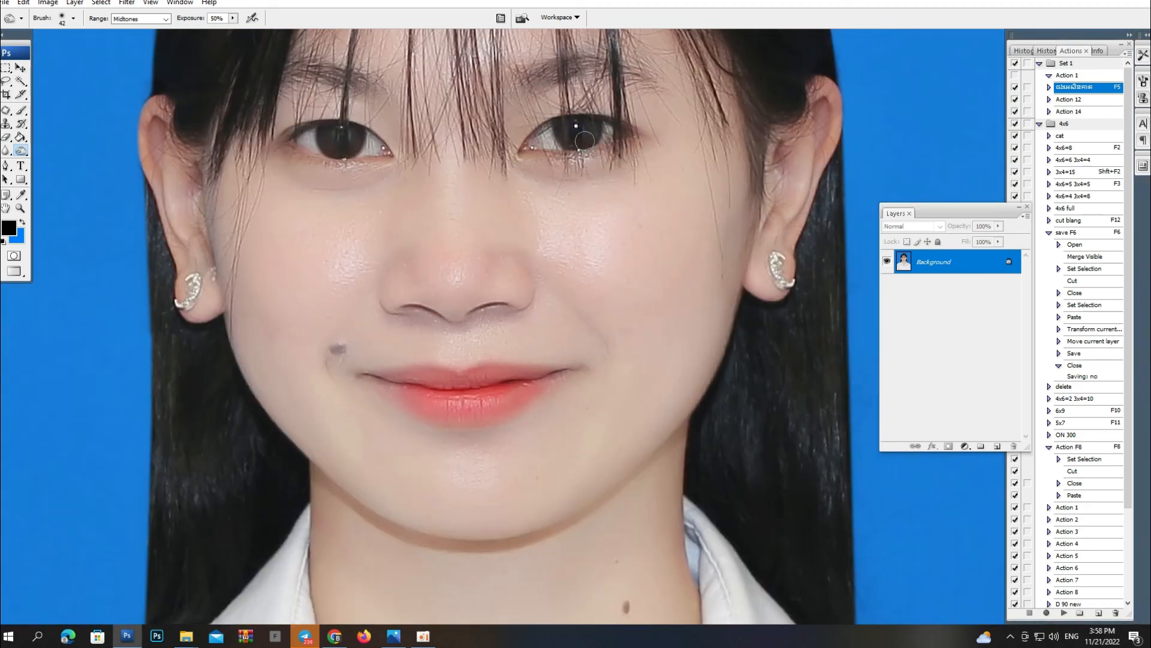